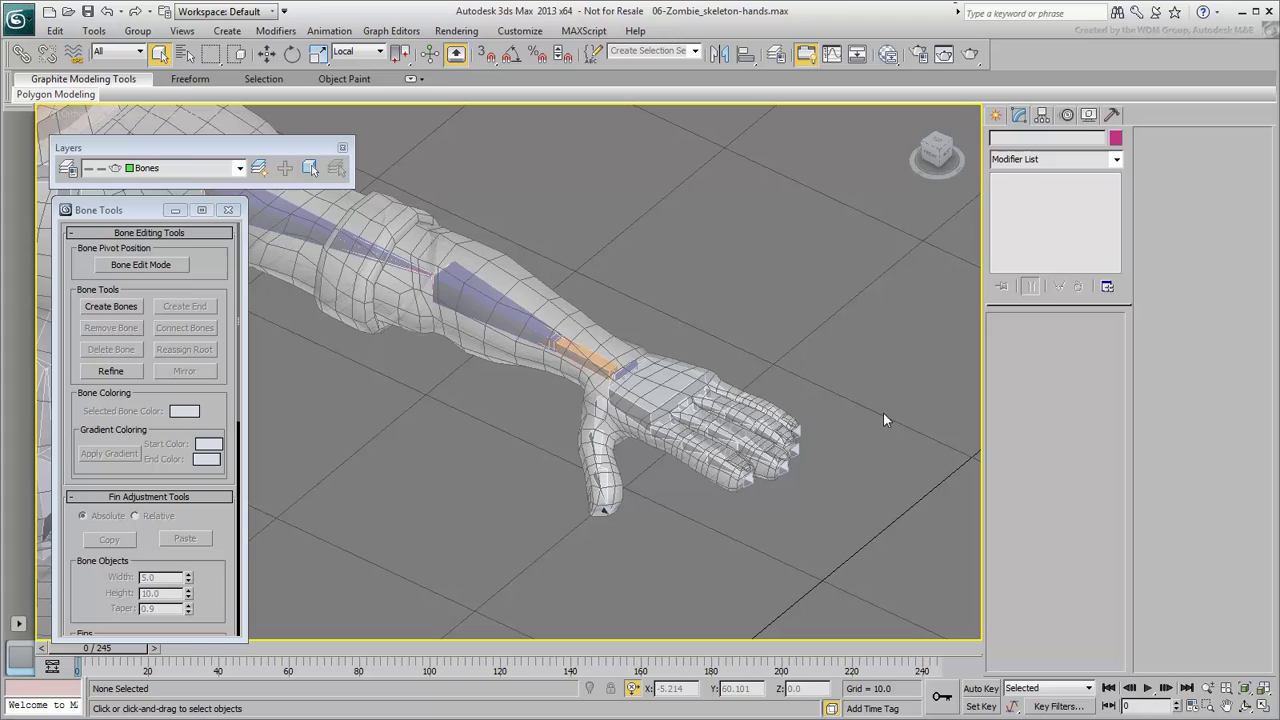
Step: Mirror the complete left-hand bone hierarchy across the X axis, flipping the bones' Y axis with an offset of 0.0
double_click(660, 388)
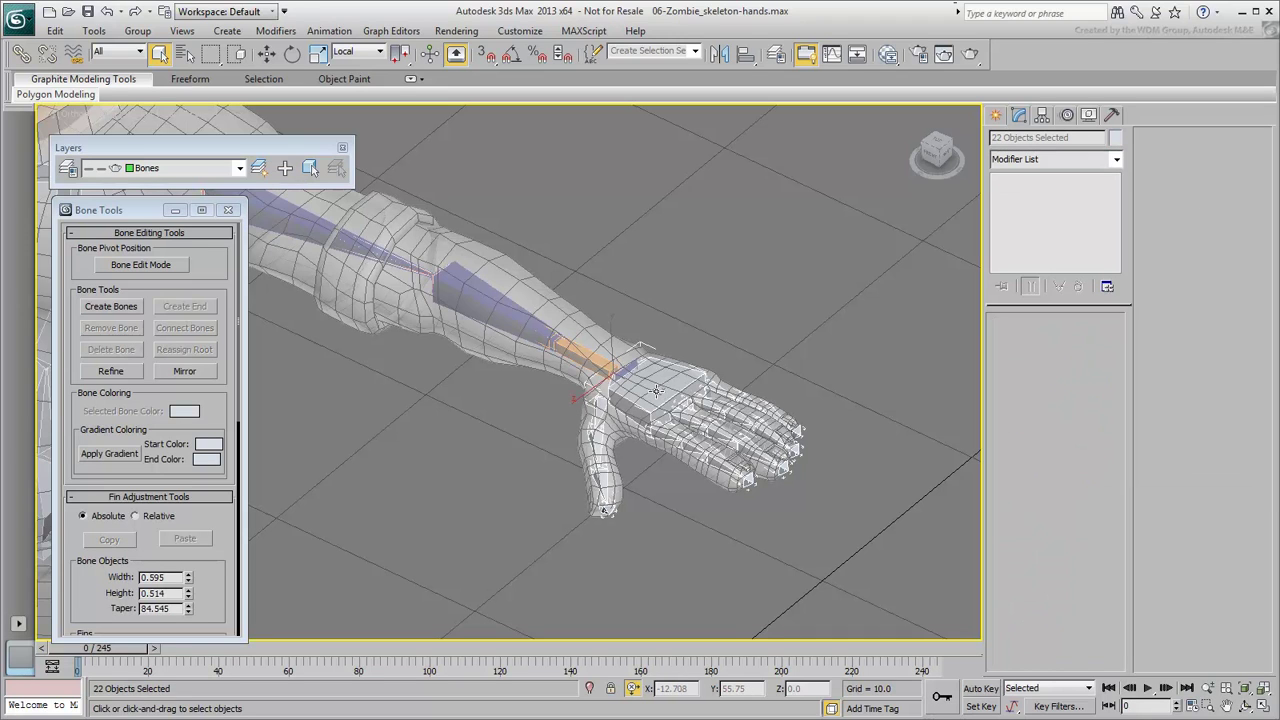
left_click(177, 372)
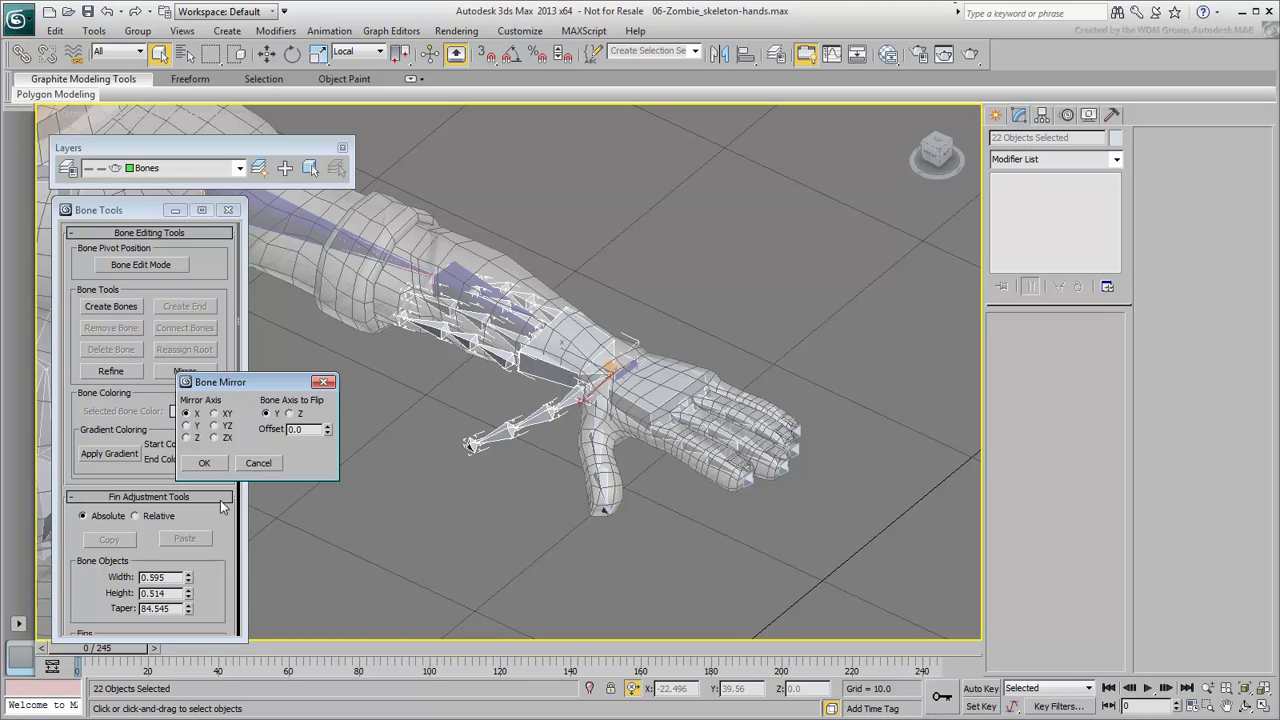
left_click(204, 462)
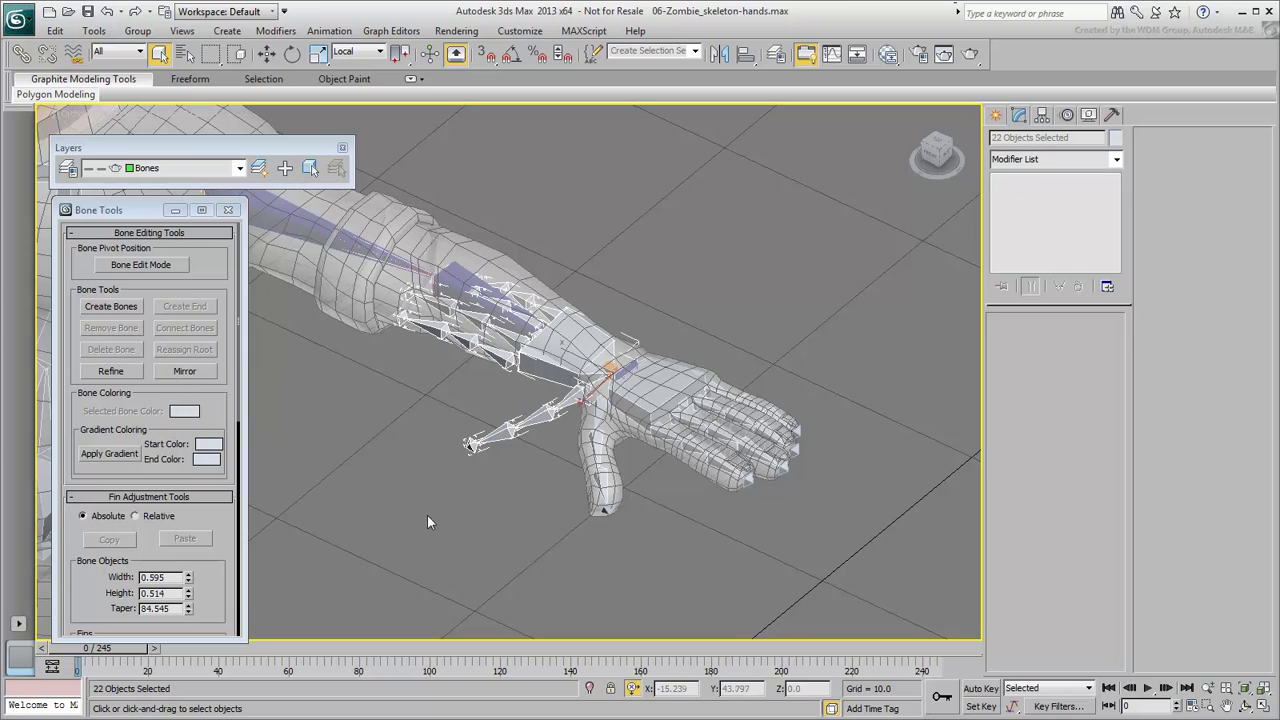
Step: Select only the root hand bone of the mirrored hierarchy and activate Move for it
left_click(574, 348)
right_click(574, 348)
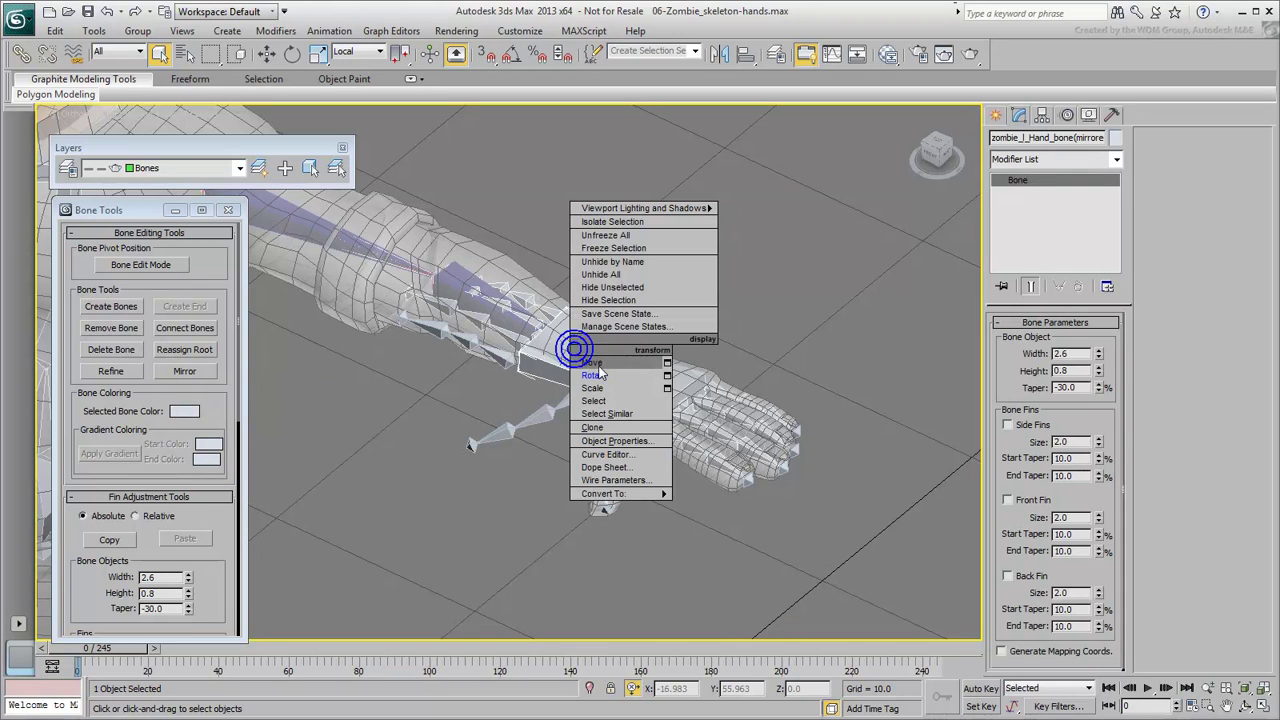
left_click(597, 362)
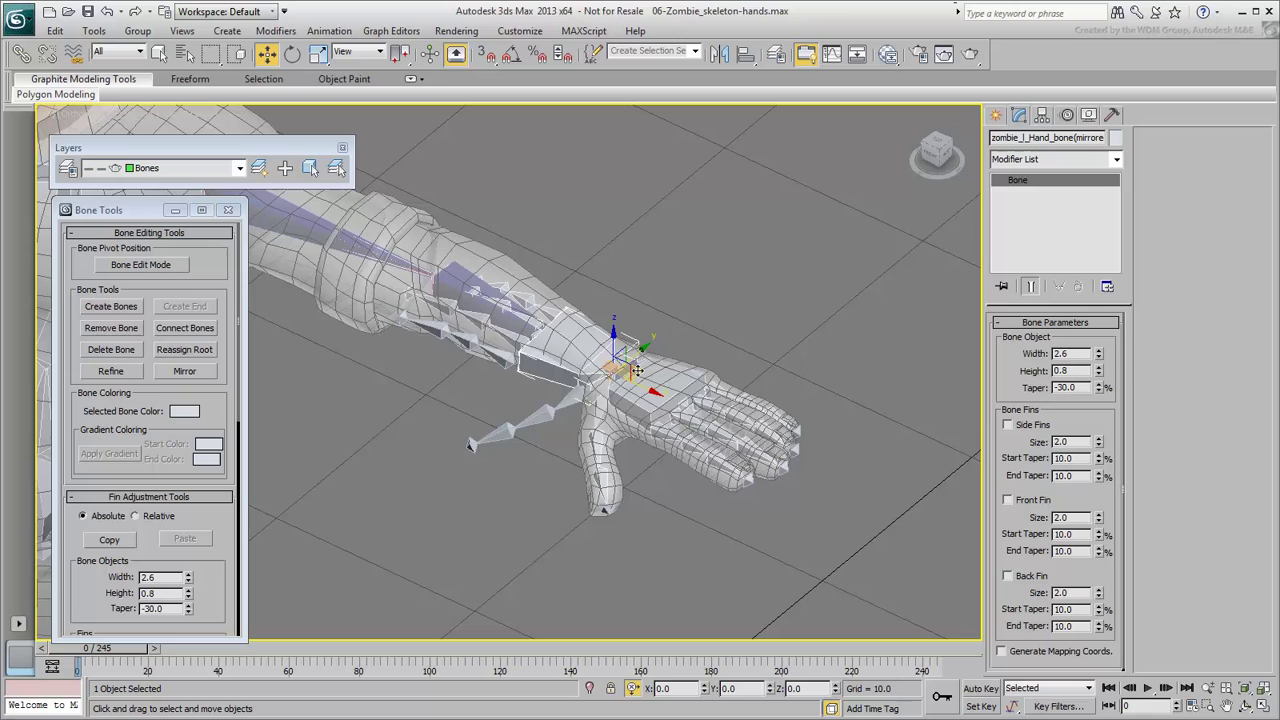
Step: Try to move the mirrored hand bone into place freehand
left_click_drag(636, 371, 617, 386)
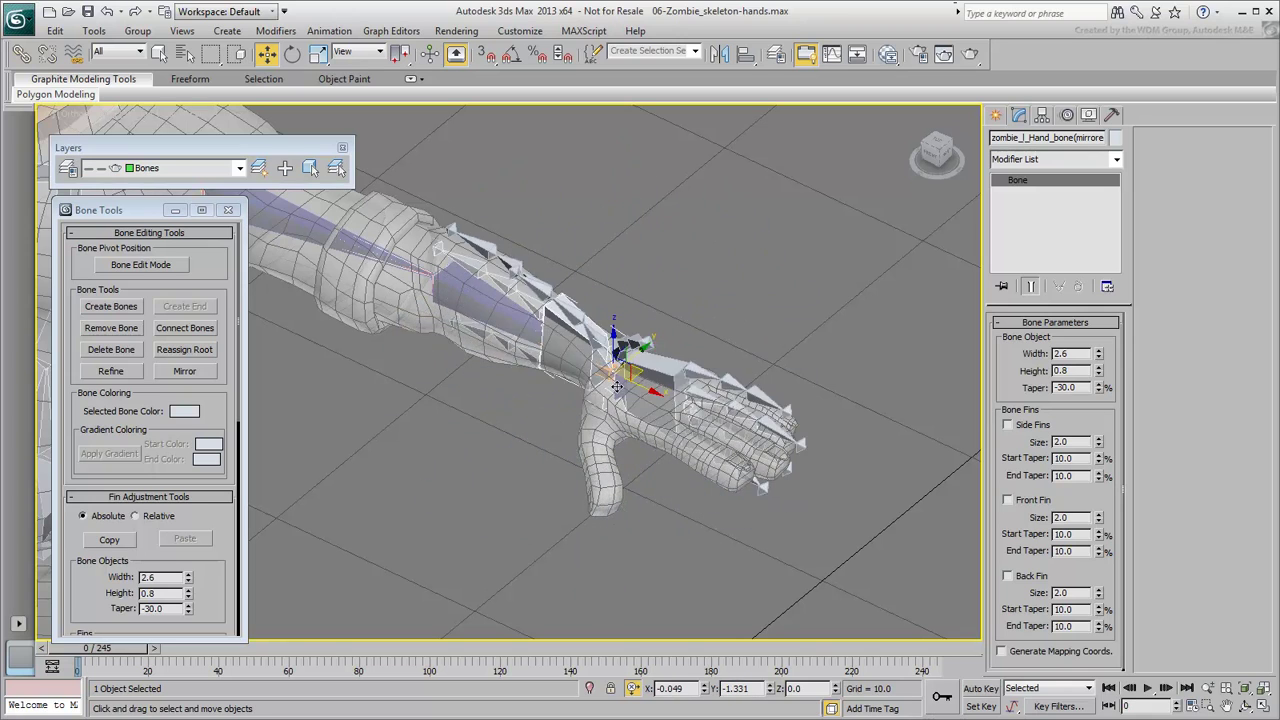
right_click(617, 386)
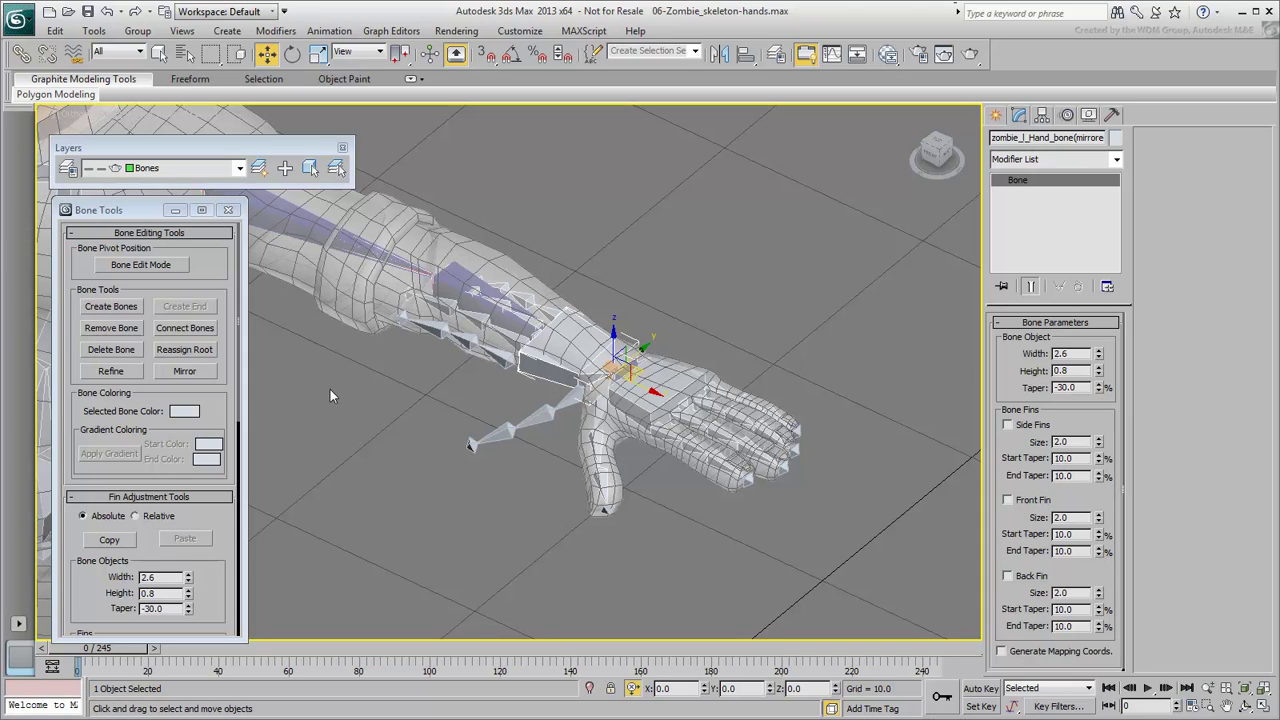
left_click(47, 55)
left_click_drag(634, 370, 672, 341)
key("ctrl+z")
Step: Set the mirrored hand bone's absolute X position to -27.444 so it sits in the opposite hand
left_click(632, 688)
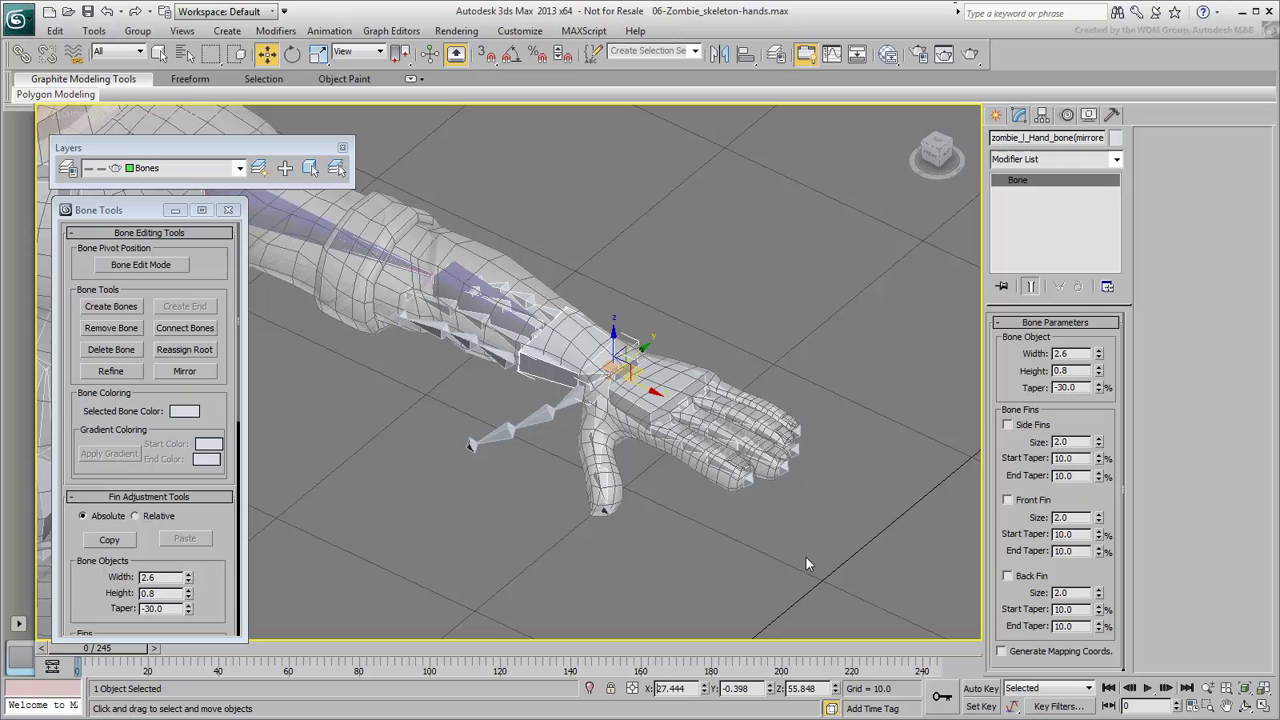
double_click(672, 688)
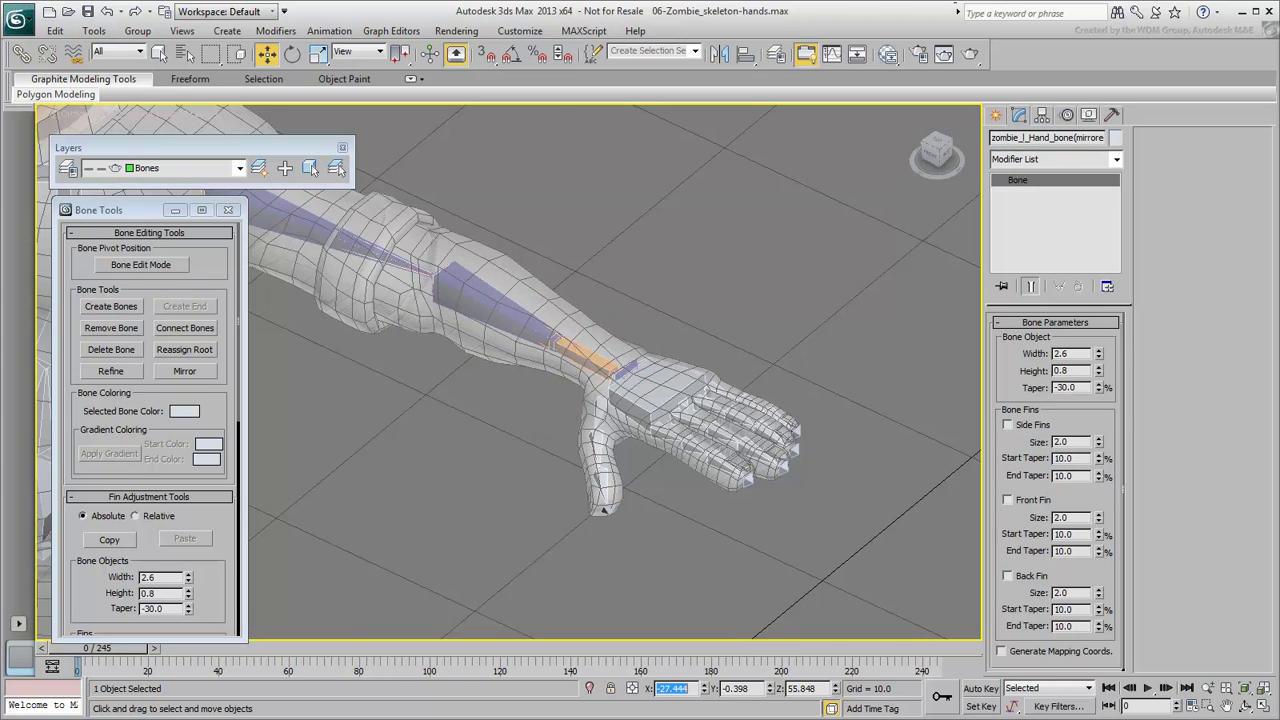
middle_click_drag(464, 479, 860, 370, "alt")
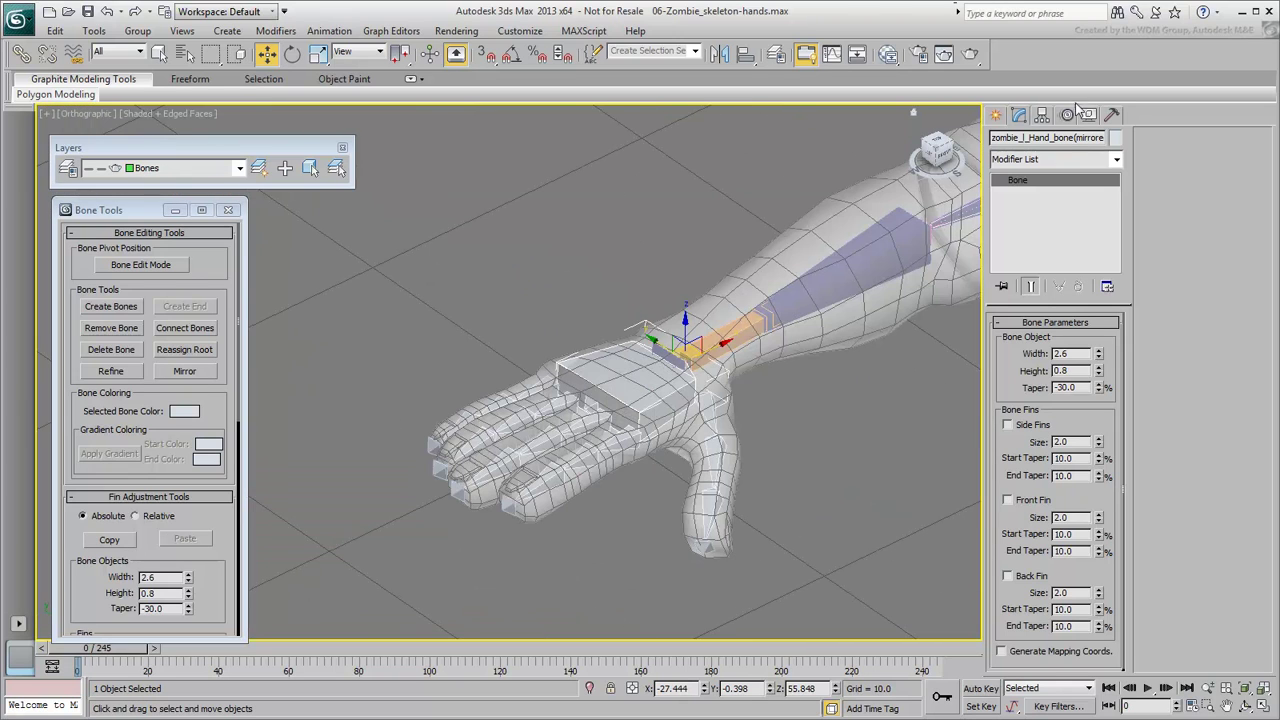
left_click_drag(1017, 138, 1127, 134)
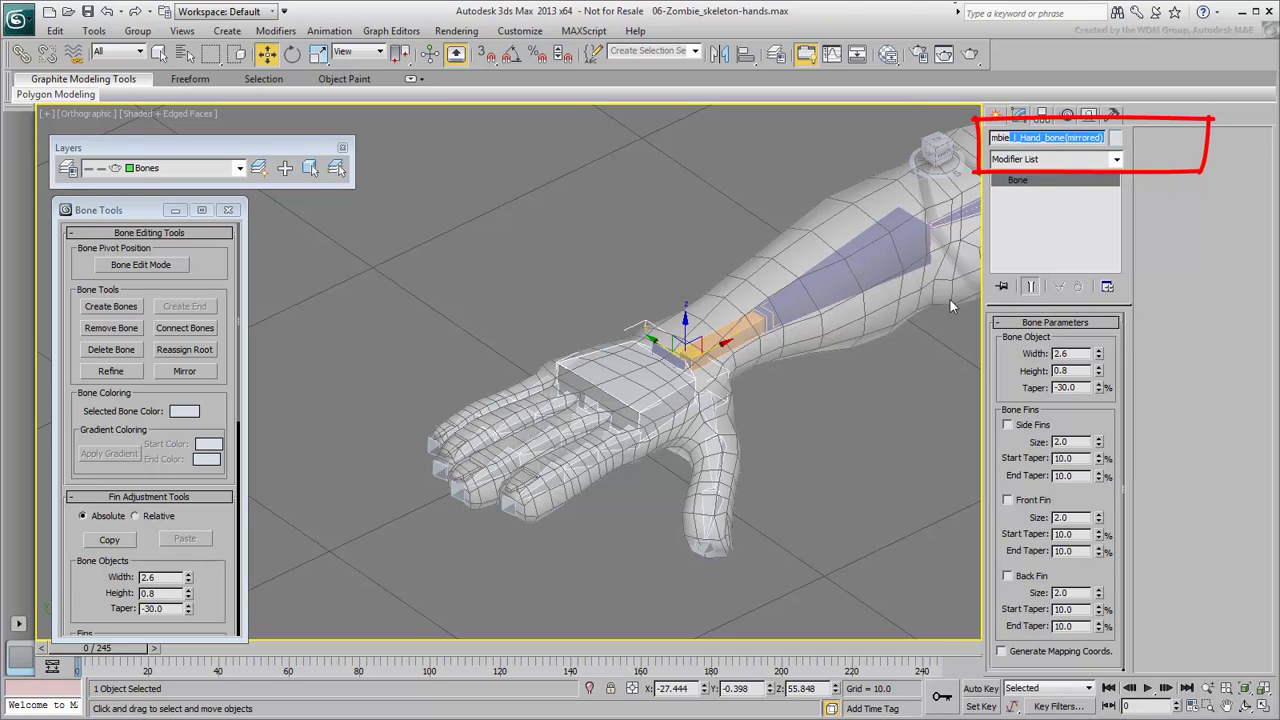
left_click(610, 548)
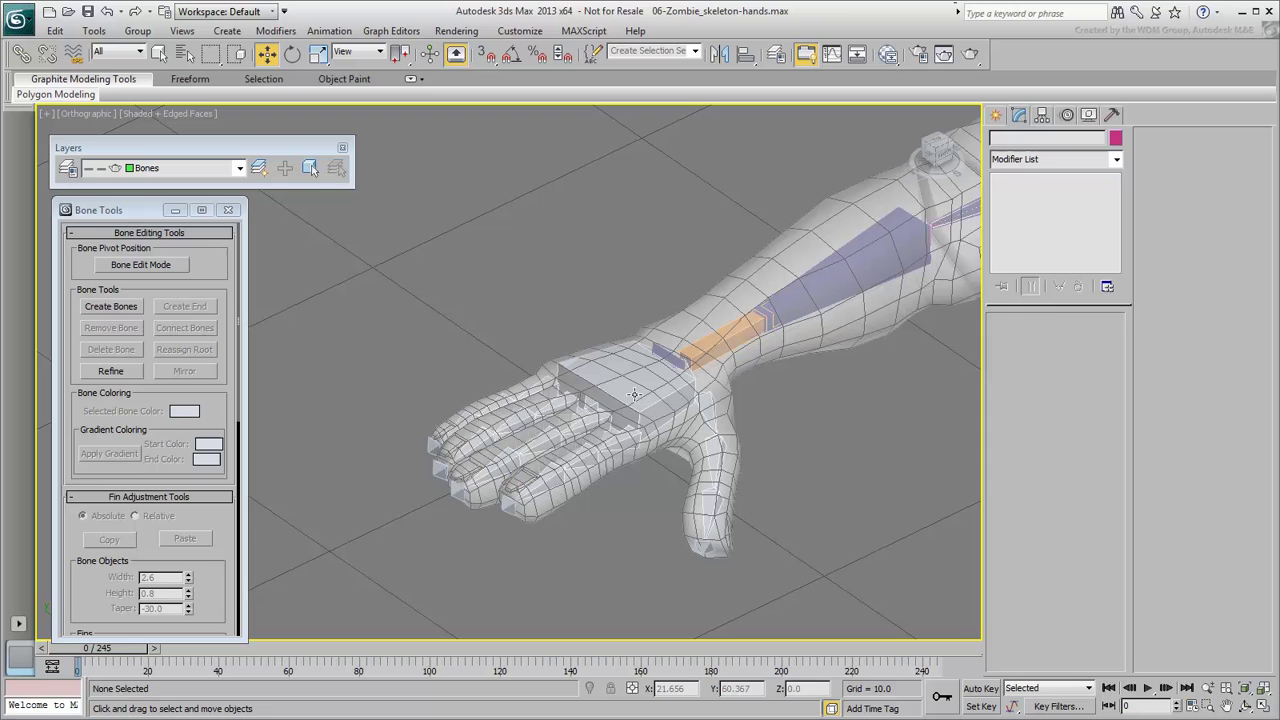
Step: Rename all mirrored hand bones with Rename Objects, using the prefix zombie_r and removing the first 8 and last 10 digits
double_click(634, 395)
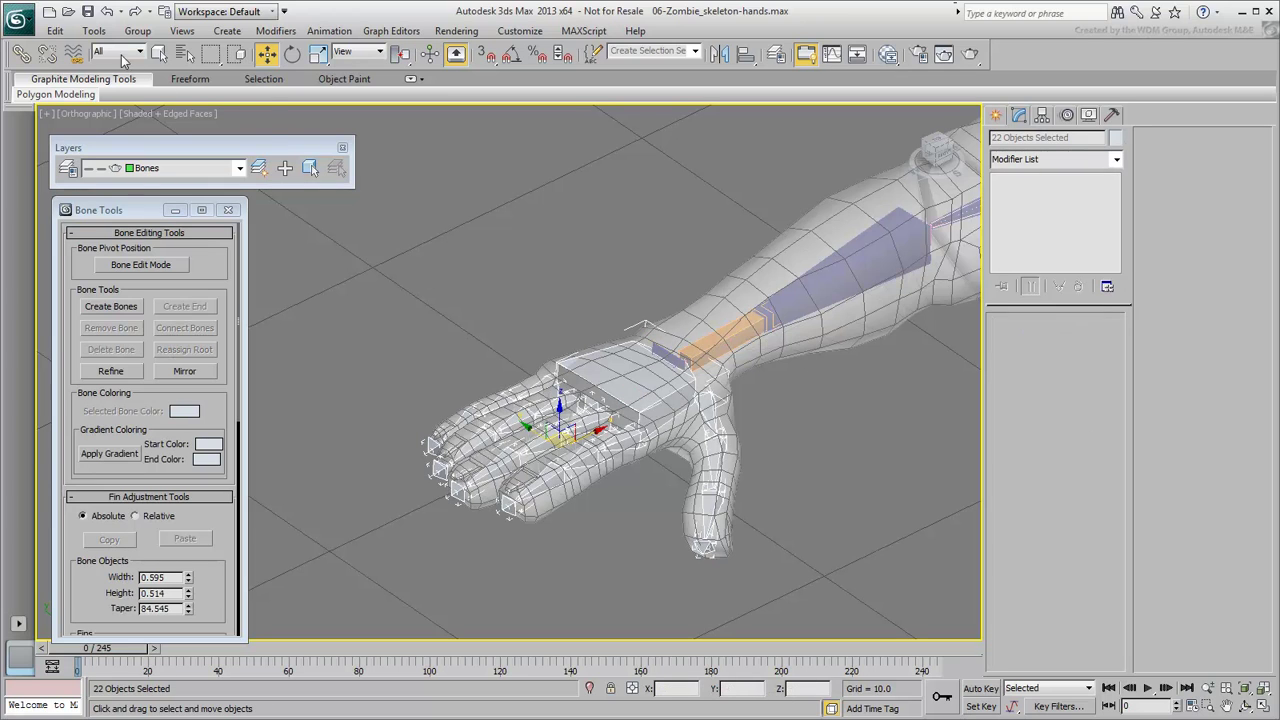
left_click(94, 30)
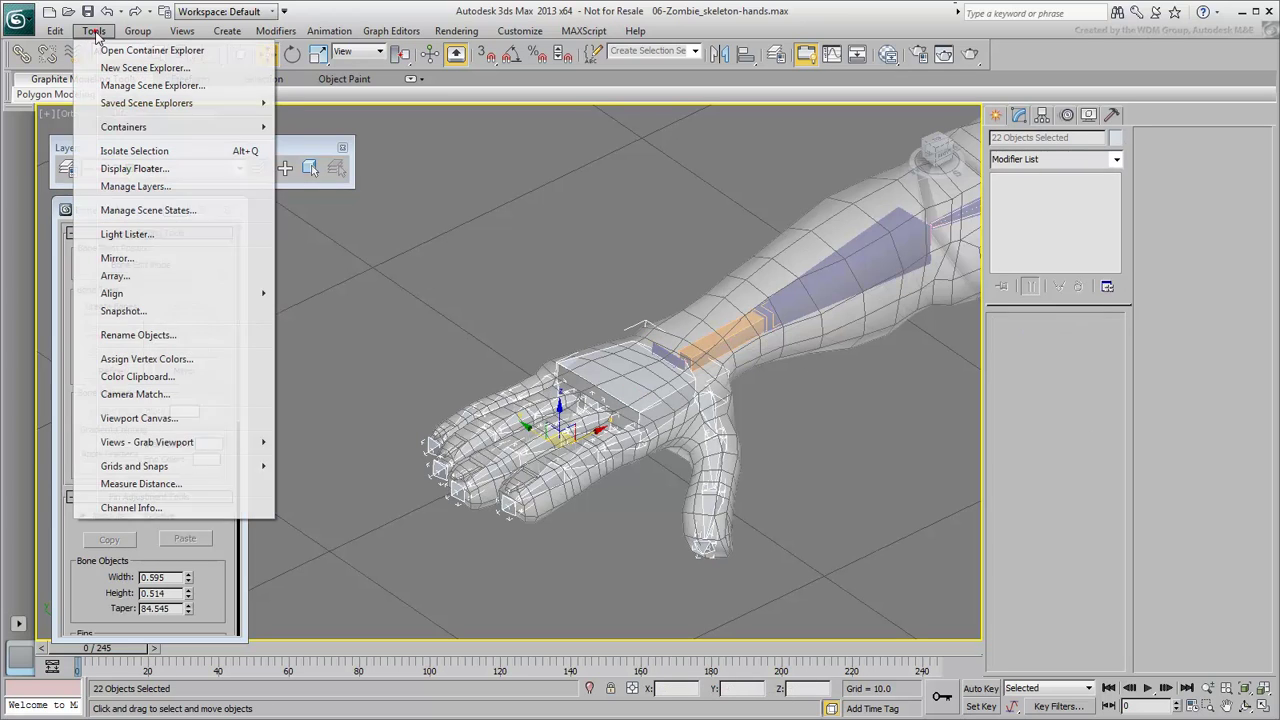
left_click(127, 336)
left_click(566, 313)
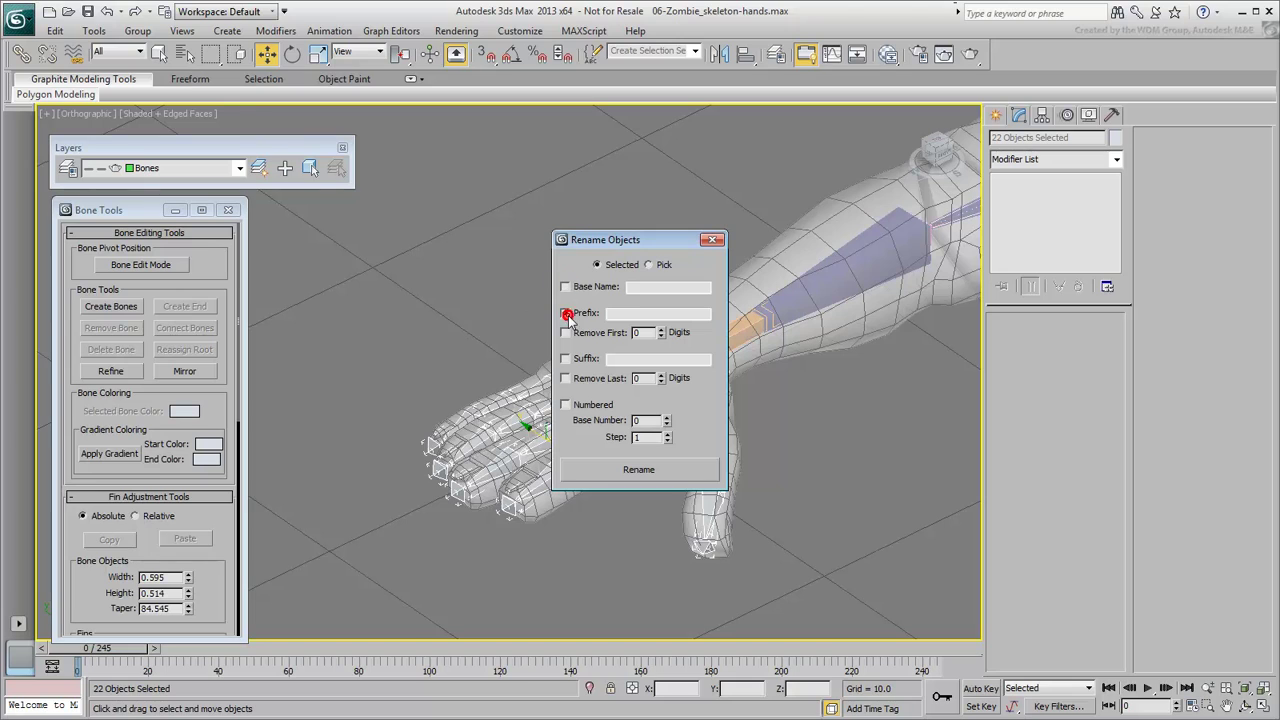
left_click(566, 332)
left_click(566, 378)
left_click(646, 332)
left_click(643, 314)
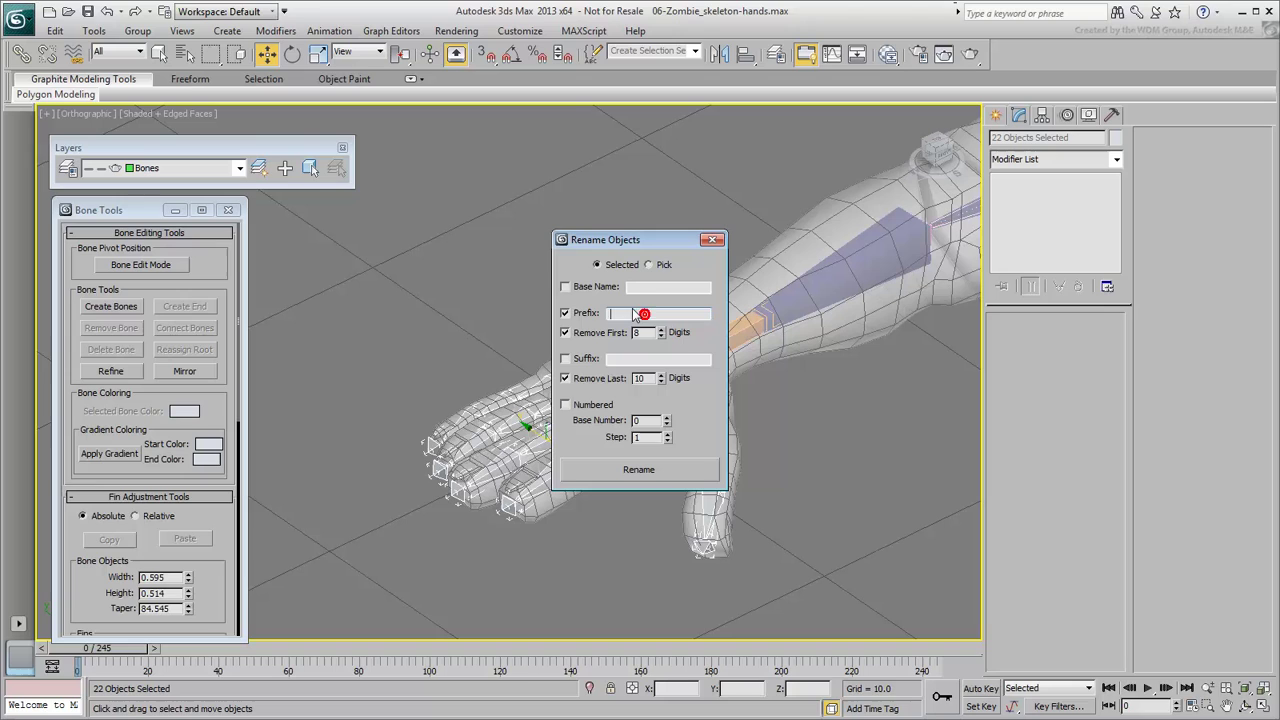
type("zombie_r")
left_click(640, 469)
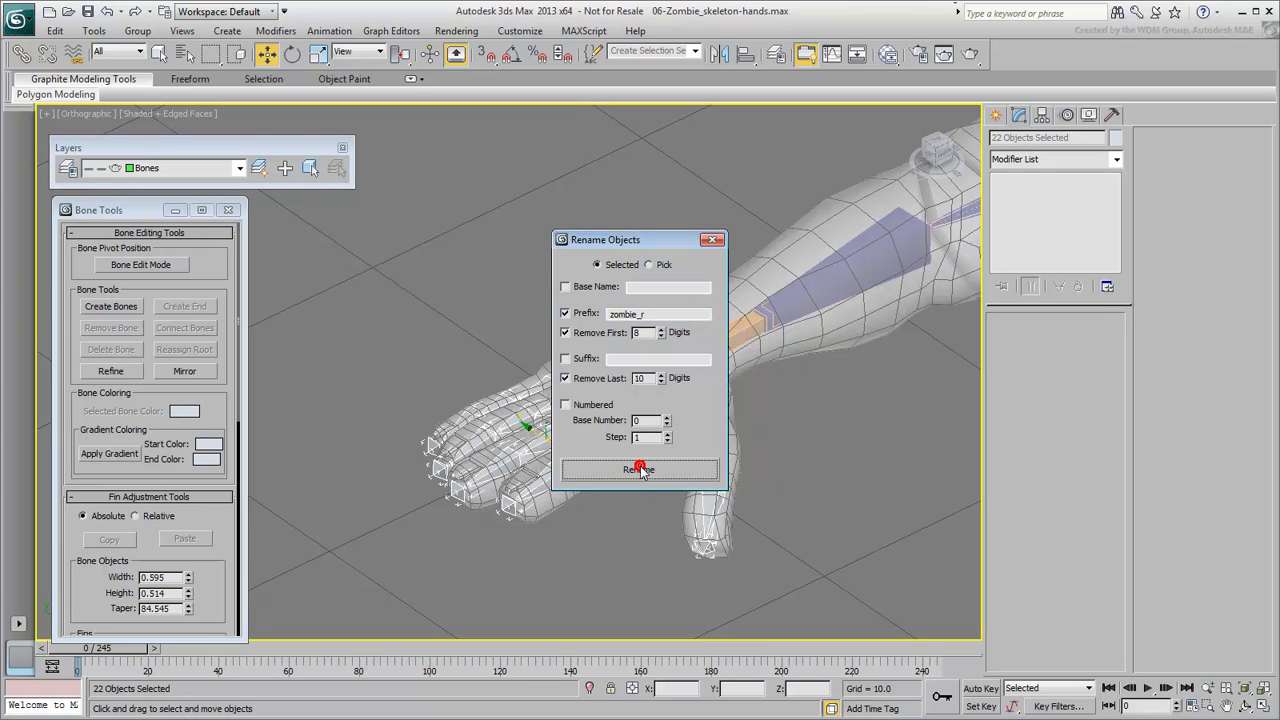
left_click(712, 239)
Step: Check the names of the renamed palm, finger and thumb bones one by one
left_click(829, 466)
left_click(642, 395)
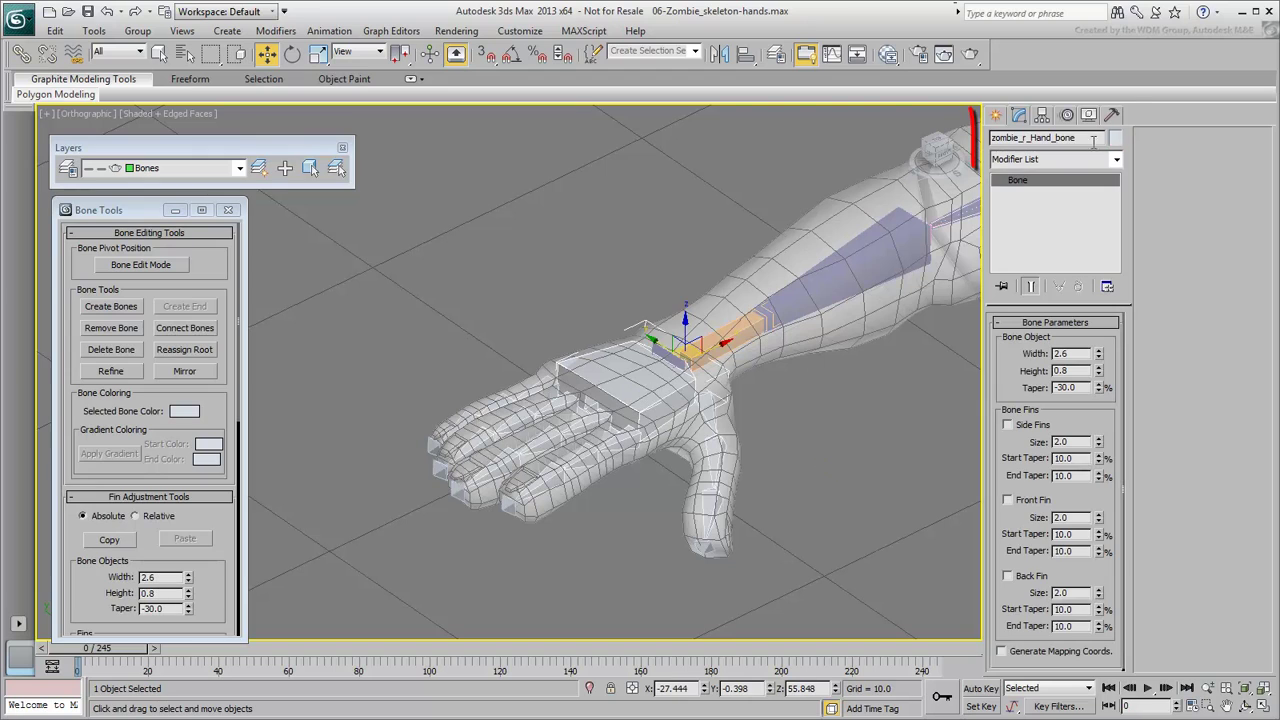
left_click(557, 404)
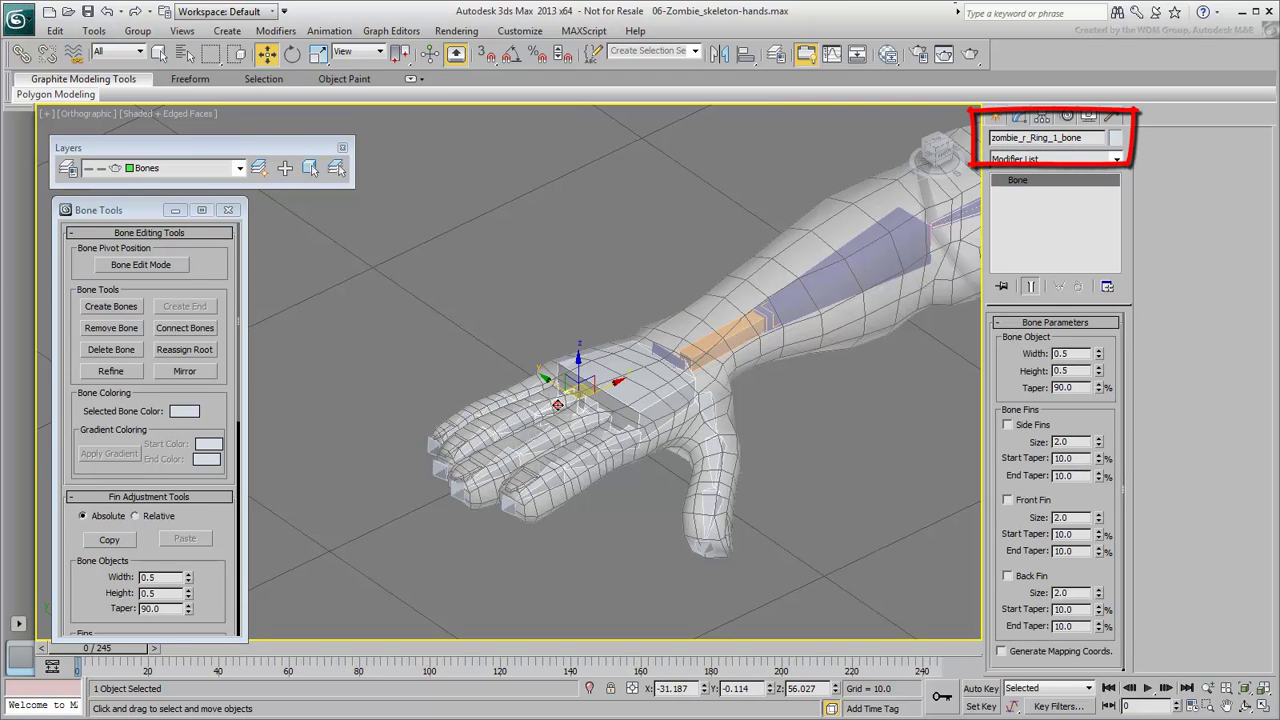
left_click(575, 424)
left_click(703, 425)
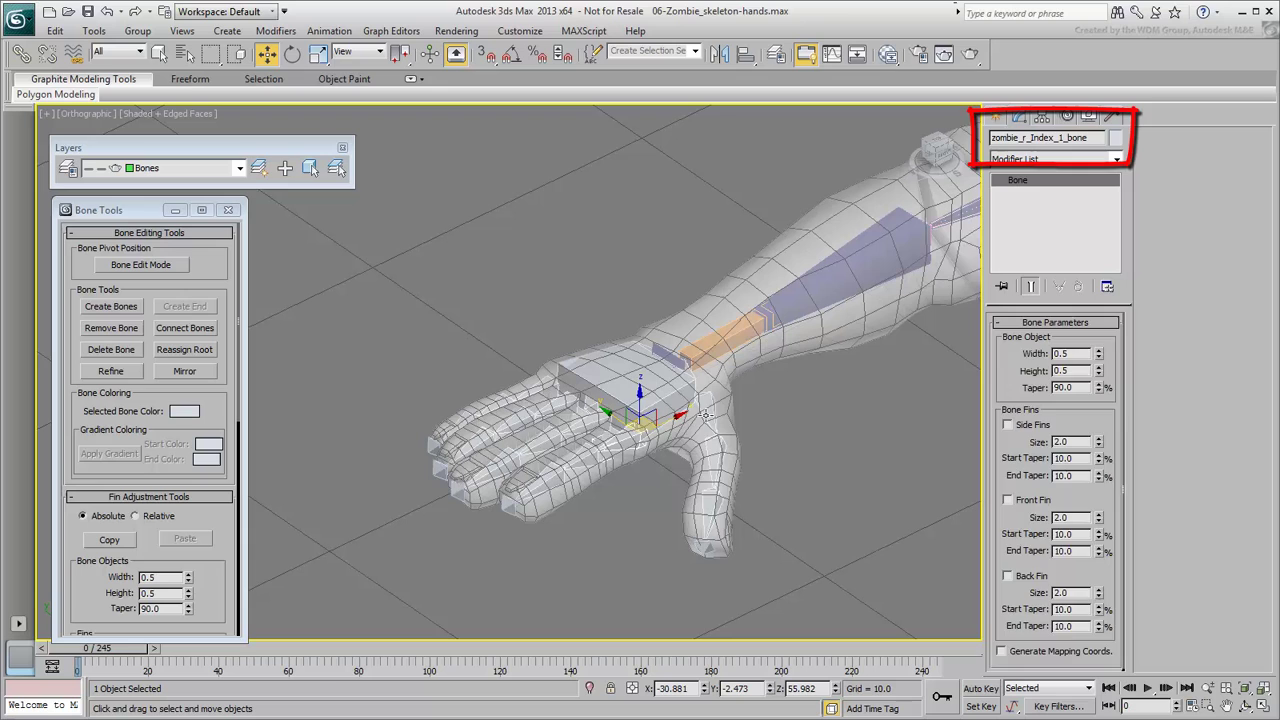
left_click(846, 480)
Step: Select the left and right root hand bones together in the perspective view and activate Rotate for them
key("p")
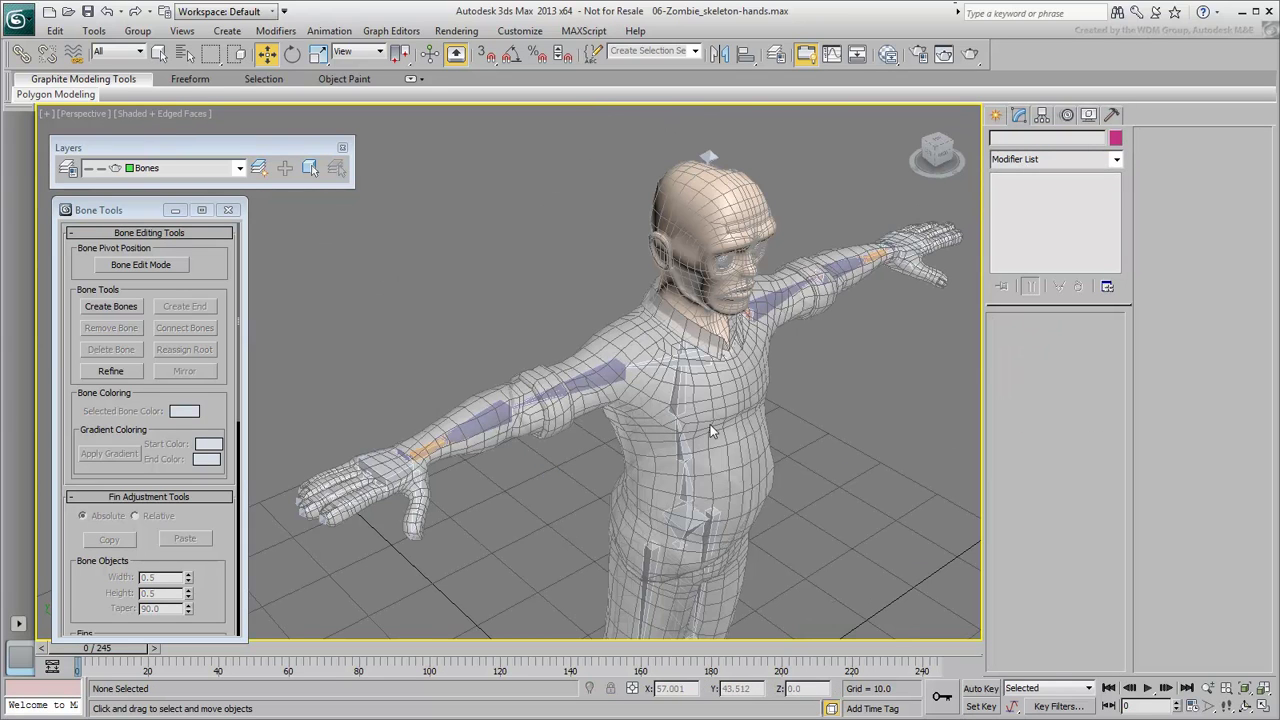
left_click(907, 248)
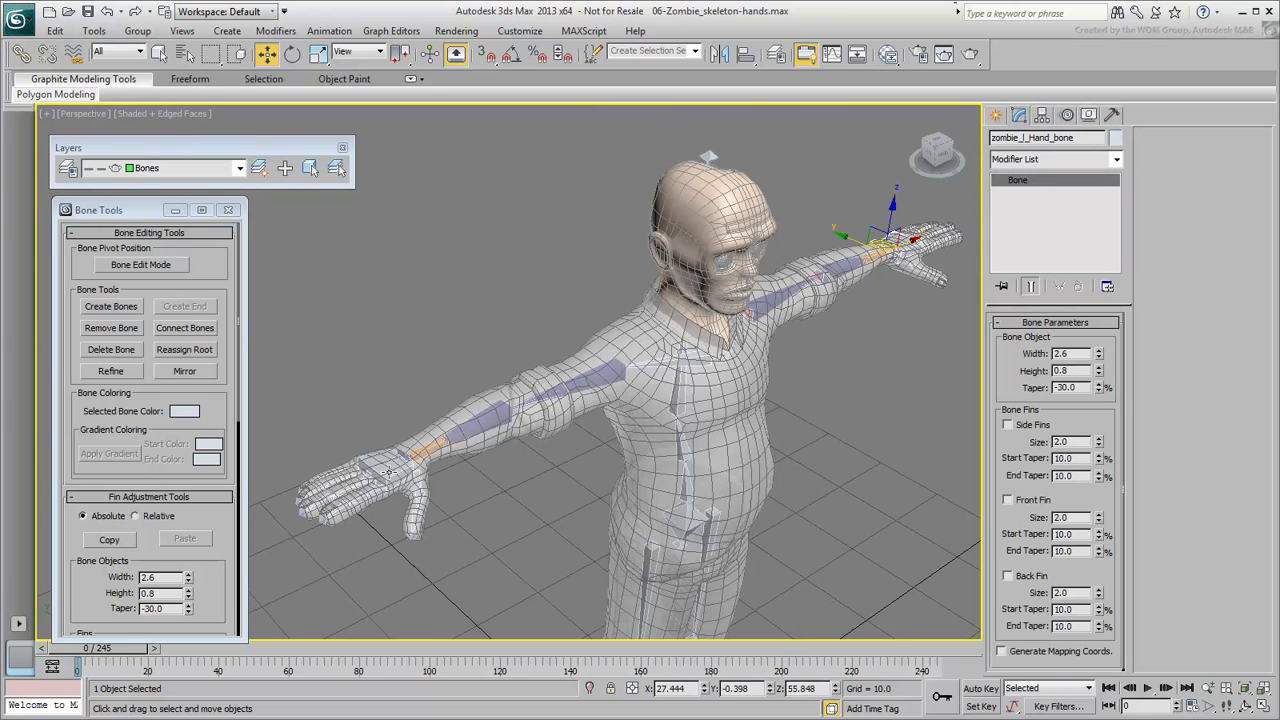
left_click(388, 470, "ctrl")
right_click(388, 470)
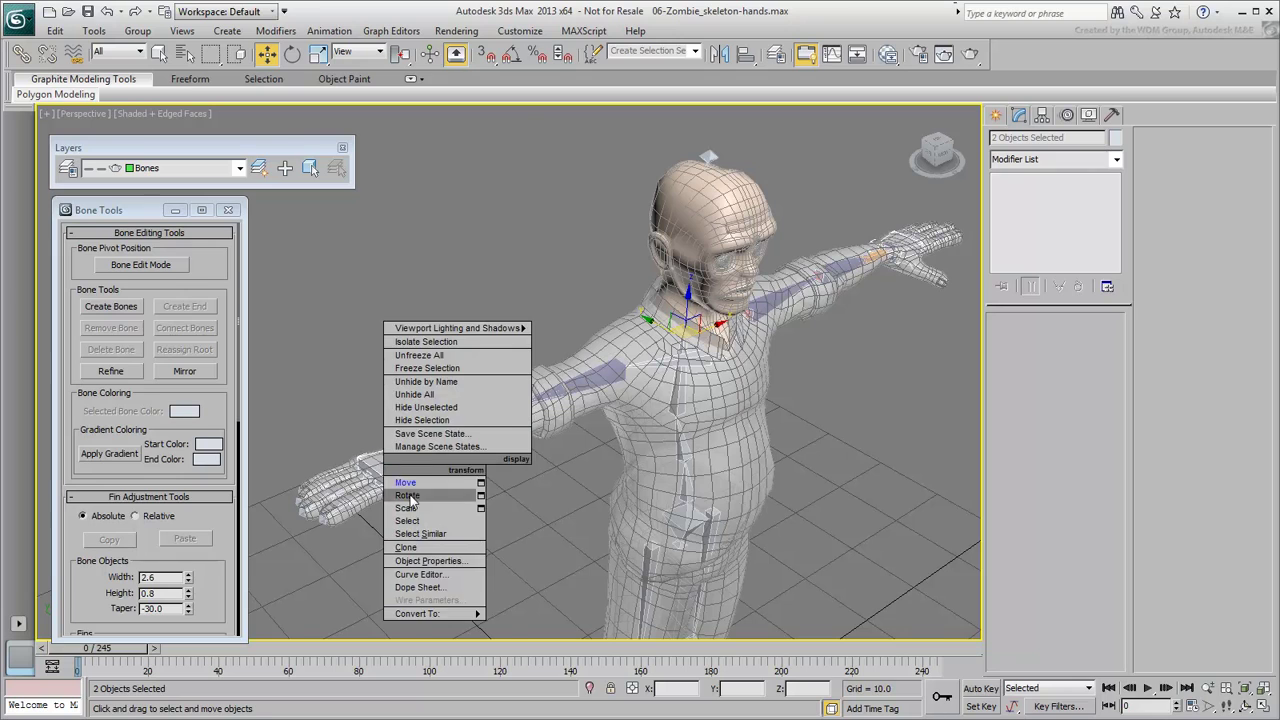
left_click(406, 493)
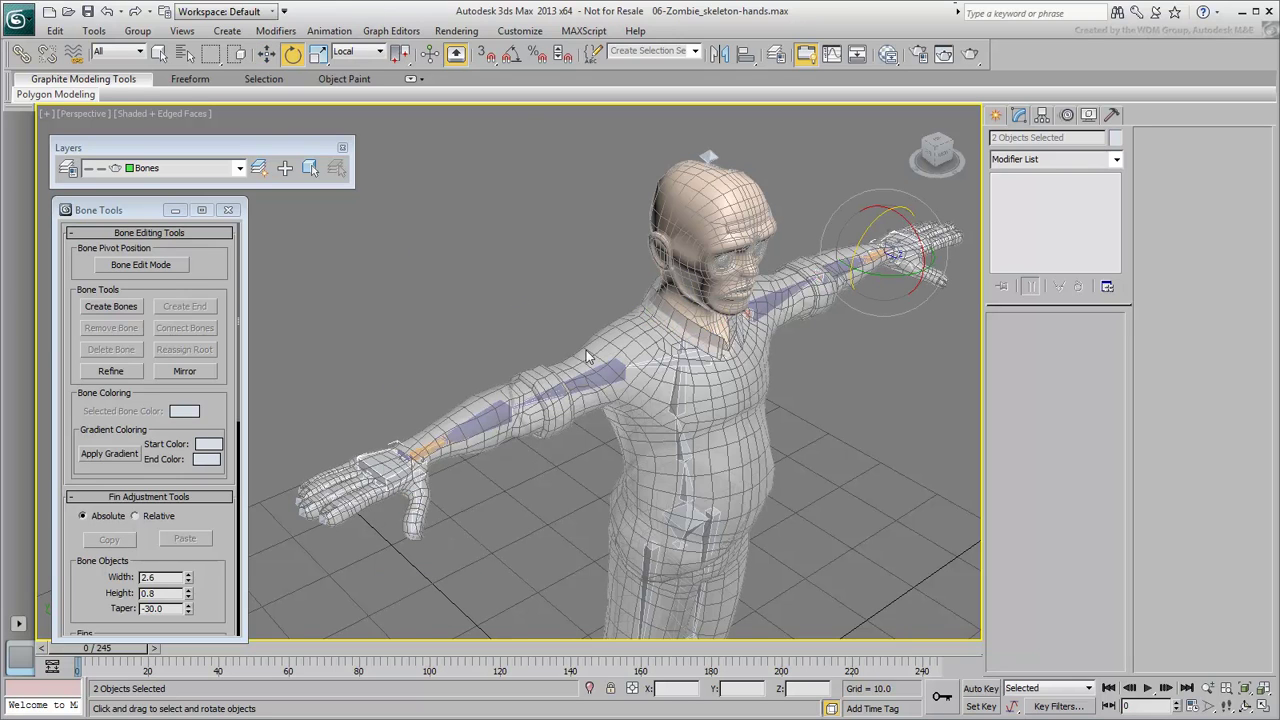
Step: Try to rotate both hand bones together about their local axes to compare their rotation directions
left_click_drag(915, 256, 857, 274)
right_click(857, 274)
middle_click_drag(773, 383, 751, 387)
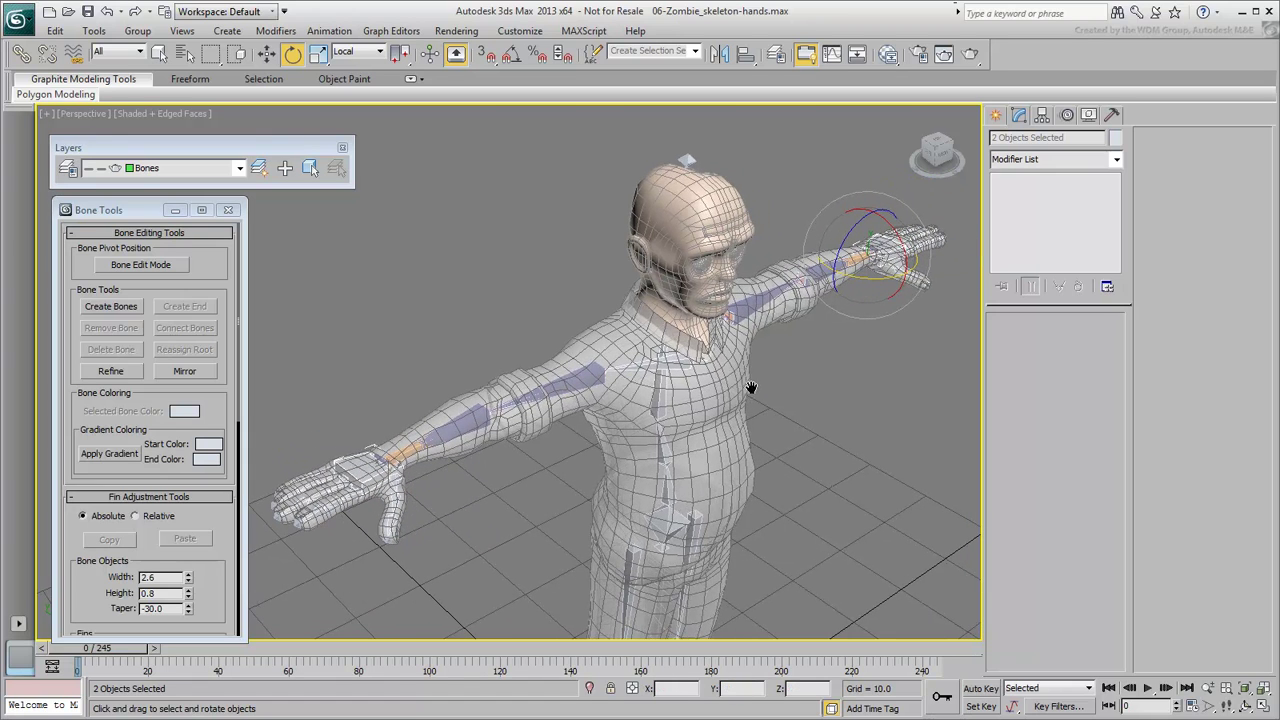
left_click_drag(895, 250, 830, 192)
right_click(832, 196)
left_click_drag(849, 237, 853, 196)
Step: Rotate only the pivots of all right-hand bones by an offset of 180 degrees around their Y axis
middle_click_drag(453, 508, 662, 403)
scroll(660, 402, "up", 4)
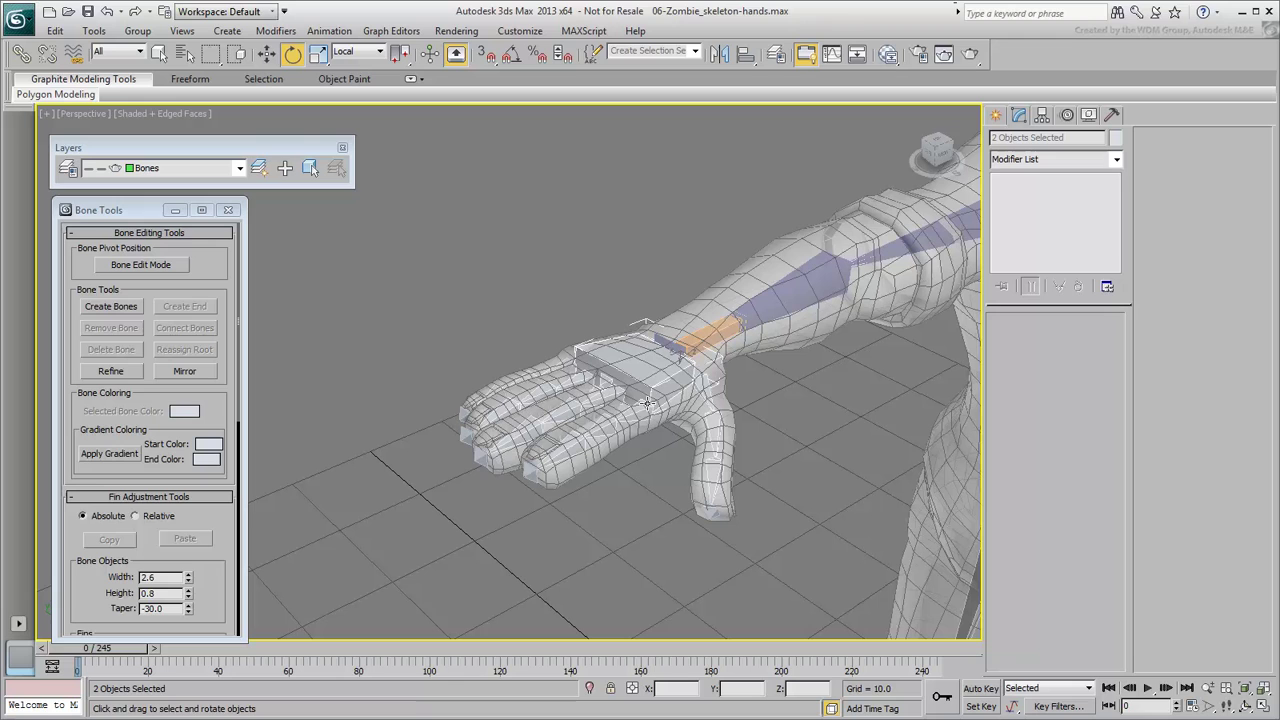
double_click(647, 371)
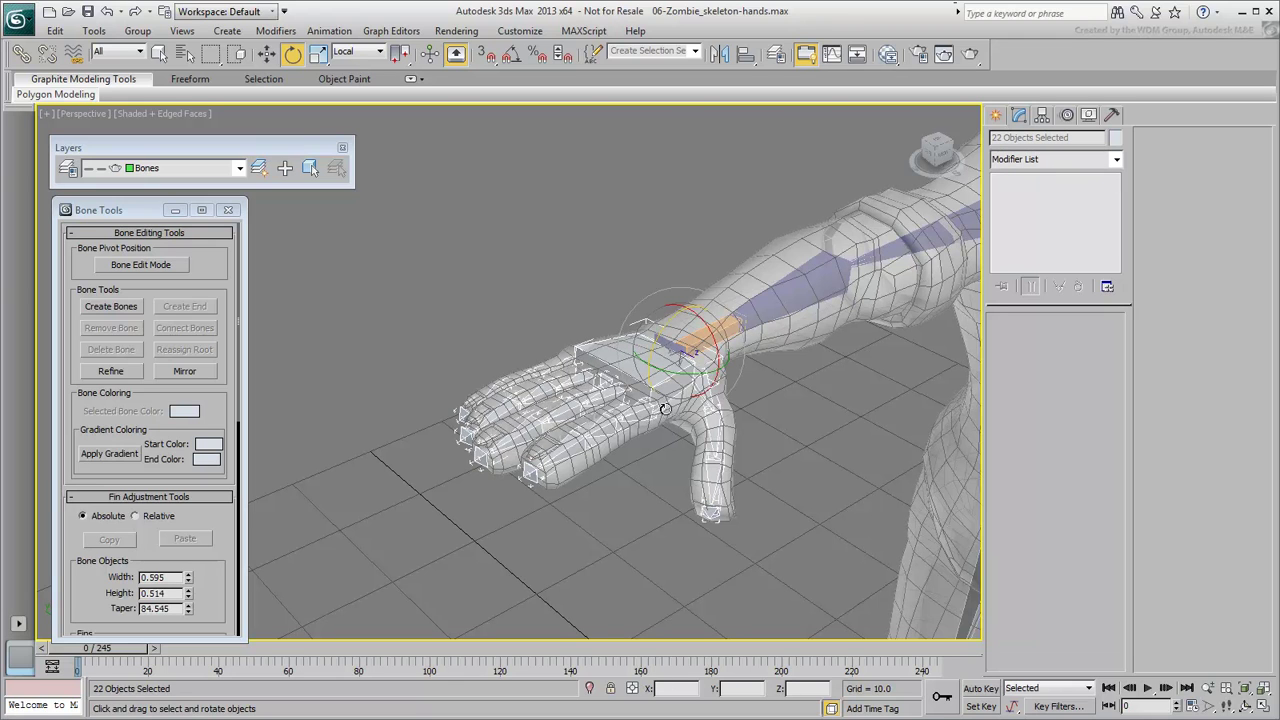
scroll(672, 417, "up", 3)
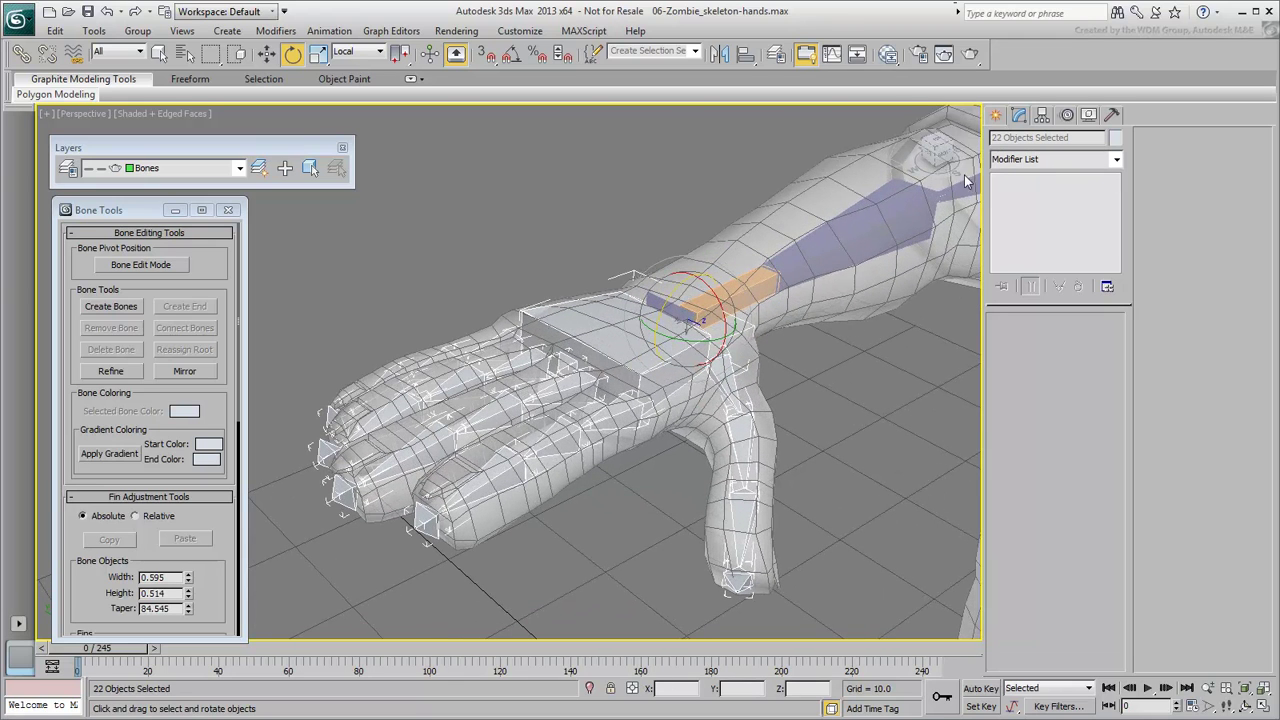
left_click(1042, 115)
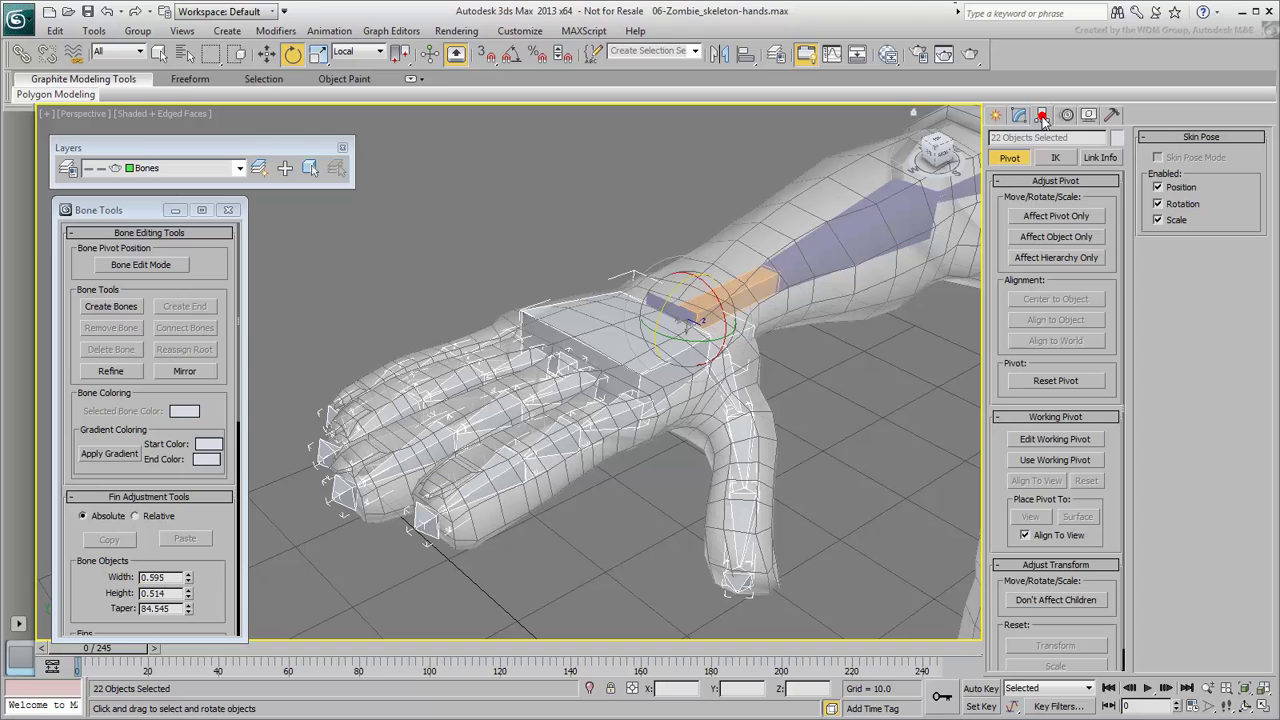
left_click(1046, 216)
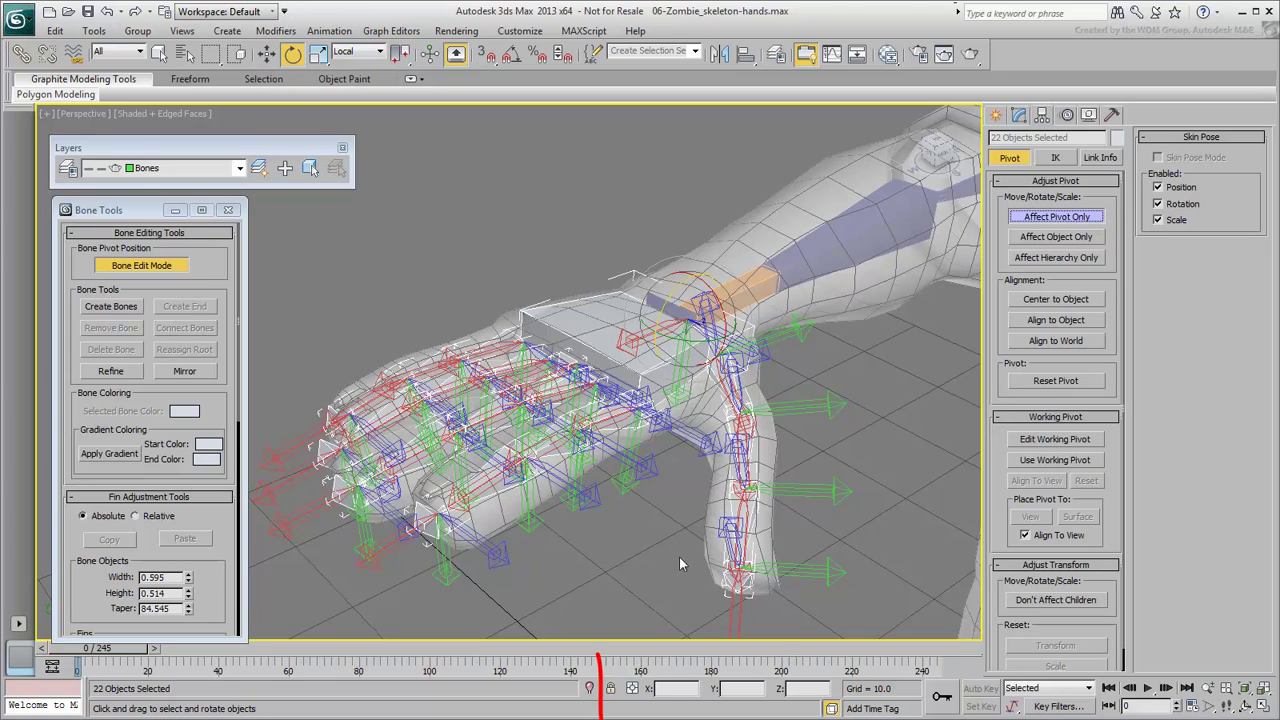
left_click(633, 688)
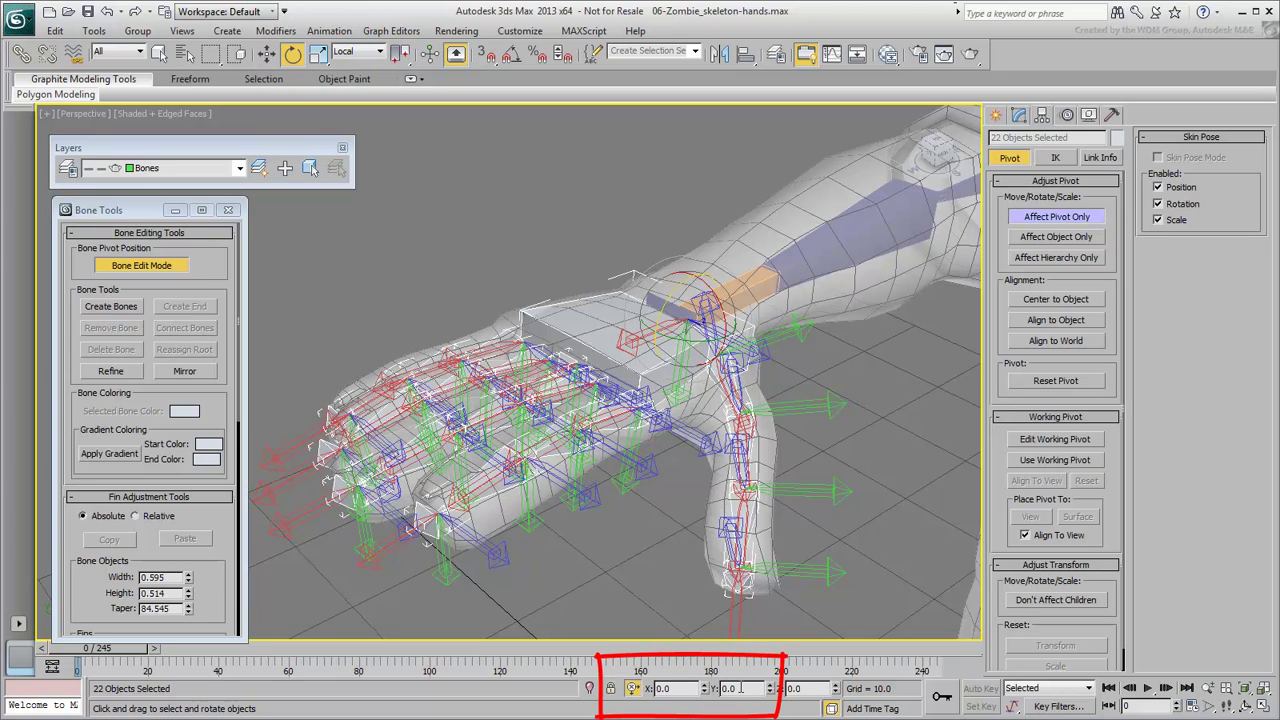
double_click(737, 688)
type("180")
key("Return")
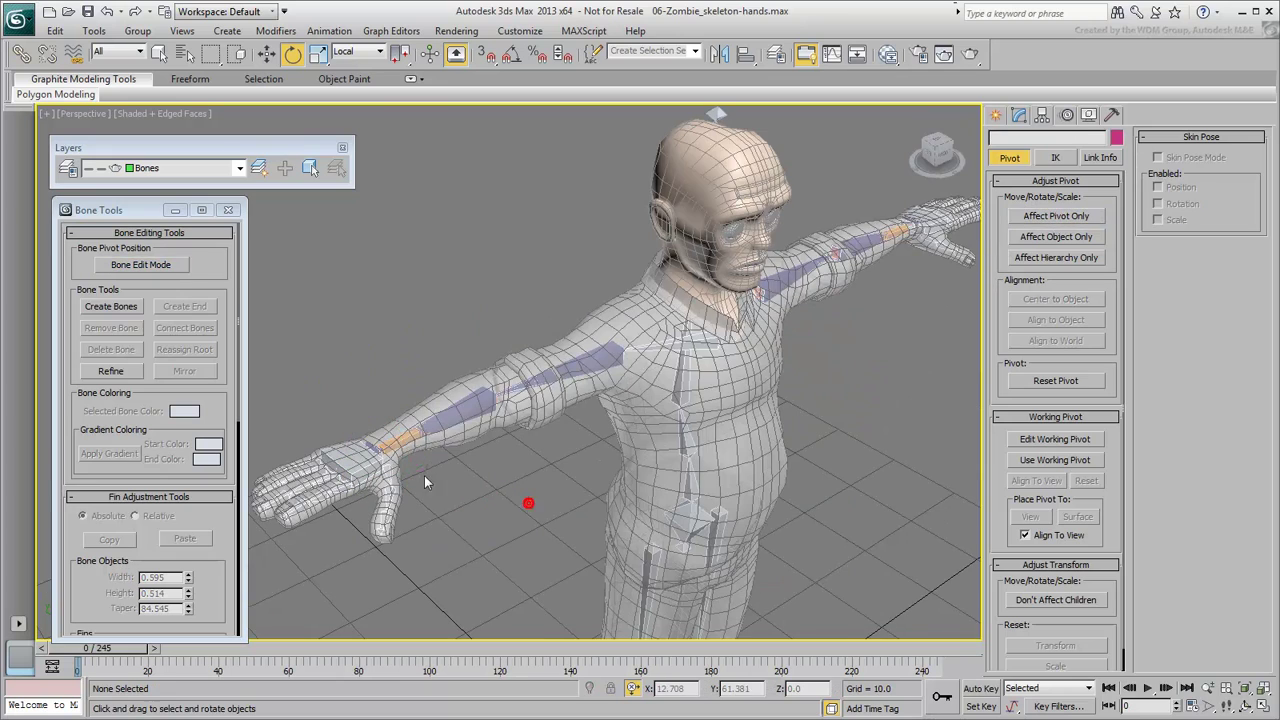
Step: Try to rotate the left and right hand bones together again to test the corrected right-hand pivots
left_click(356, 462)
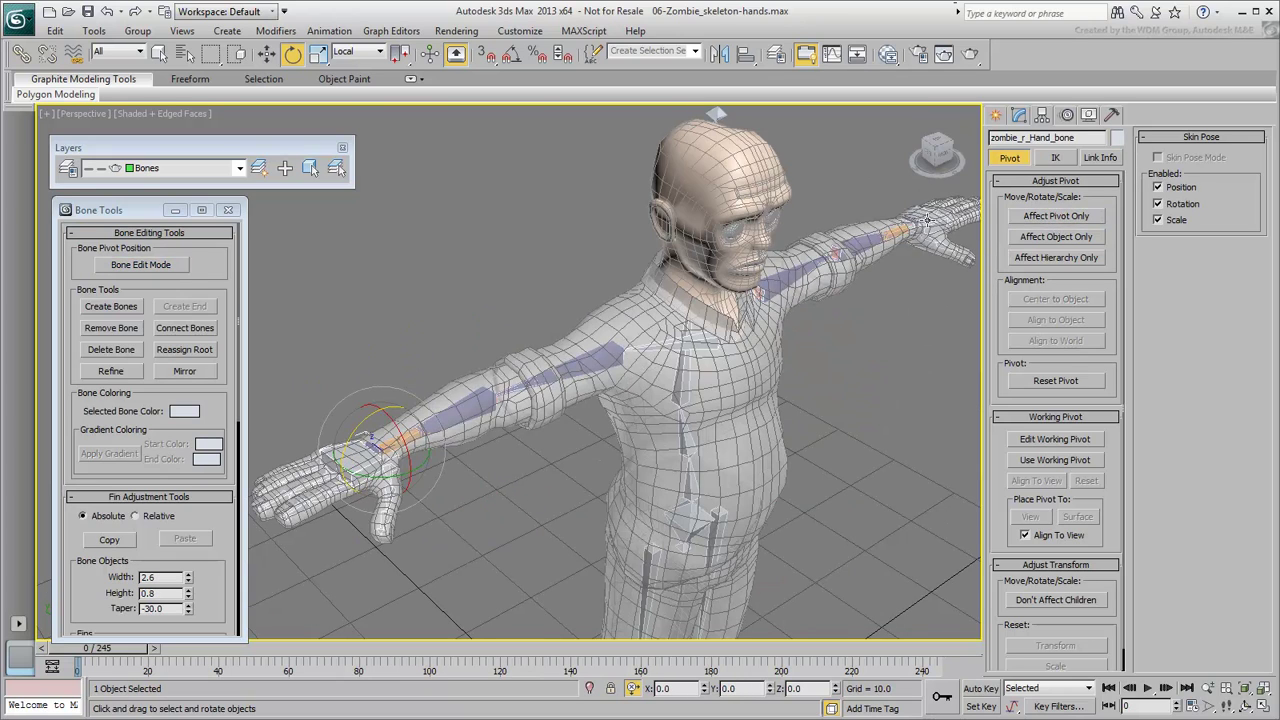
left_click(887, 250, "ctrl")
left_click_drag(887, 250, 868, 130)
right_click(868, 130)
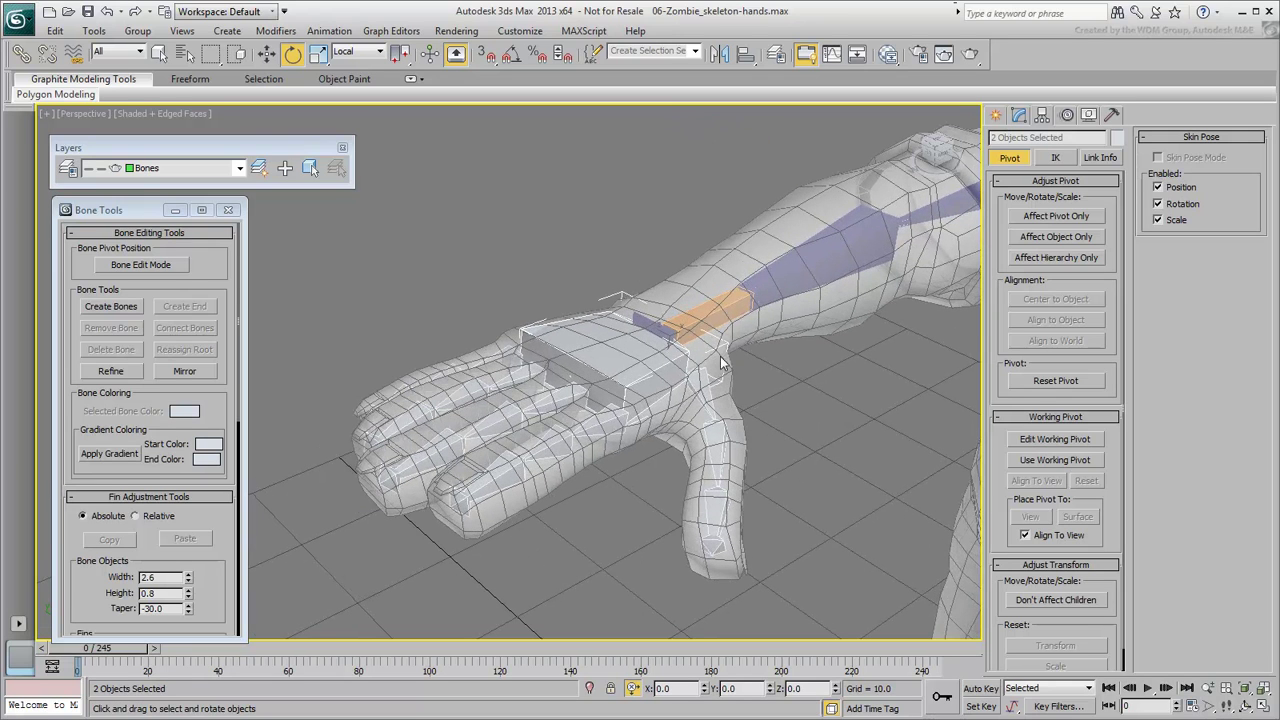
Step: Select the right hand bone with all its child bones and reset their stretch
double_click(604, 358)
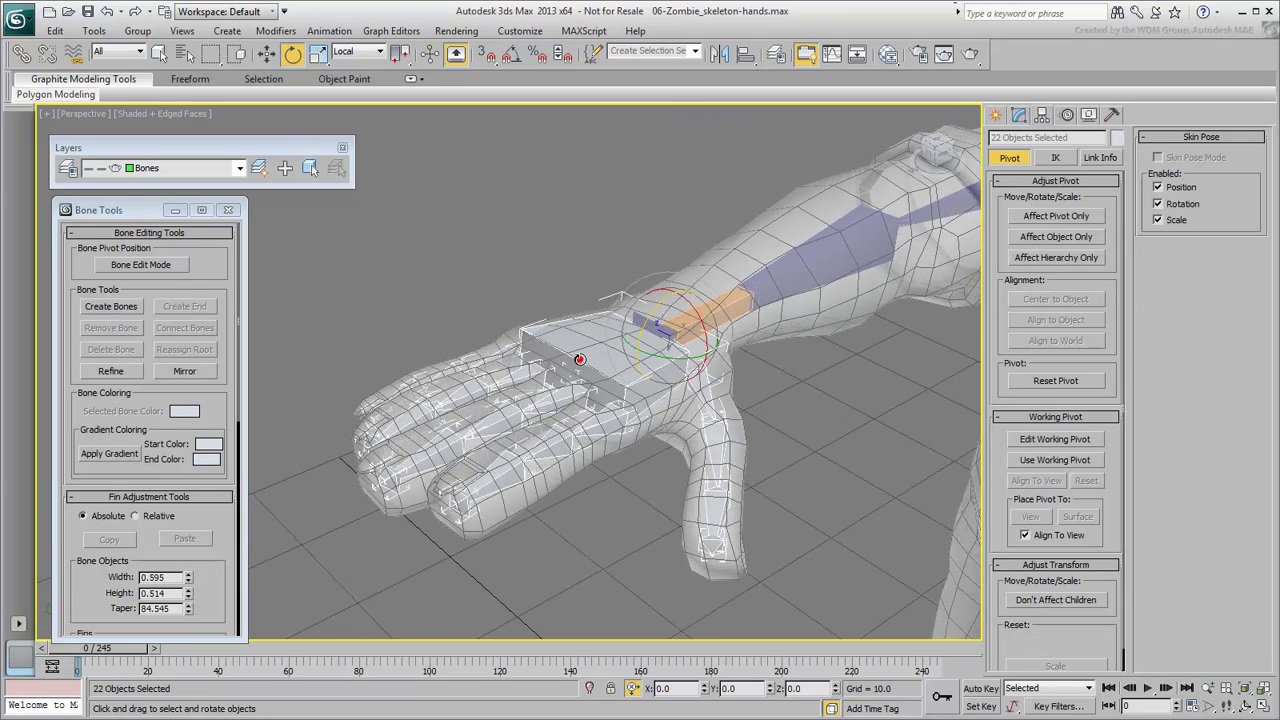
scroll(184, 600, "down", 10)
left_click(184, 594)
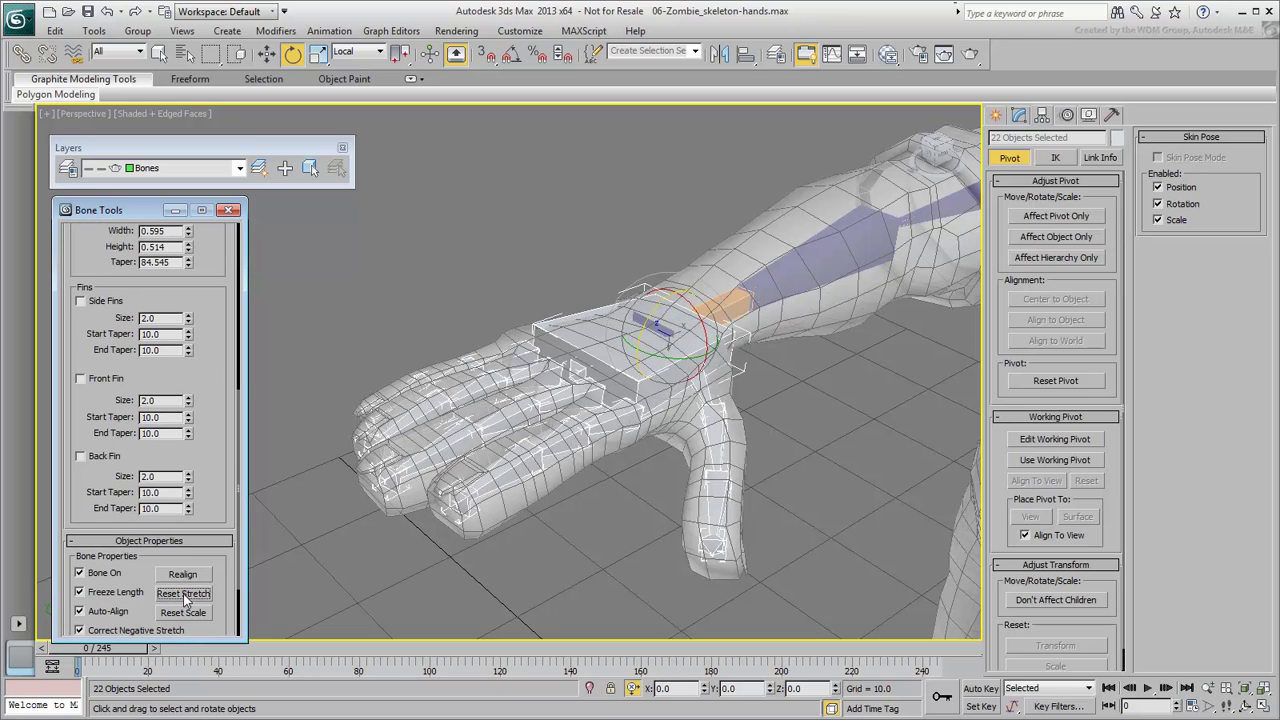
Step: Show the bones in wireframe and set the right thumb chain's width and height to -0.5
middle_click_drag(452, 497, 525, 481)
key("F3")
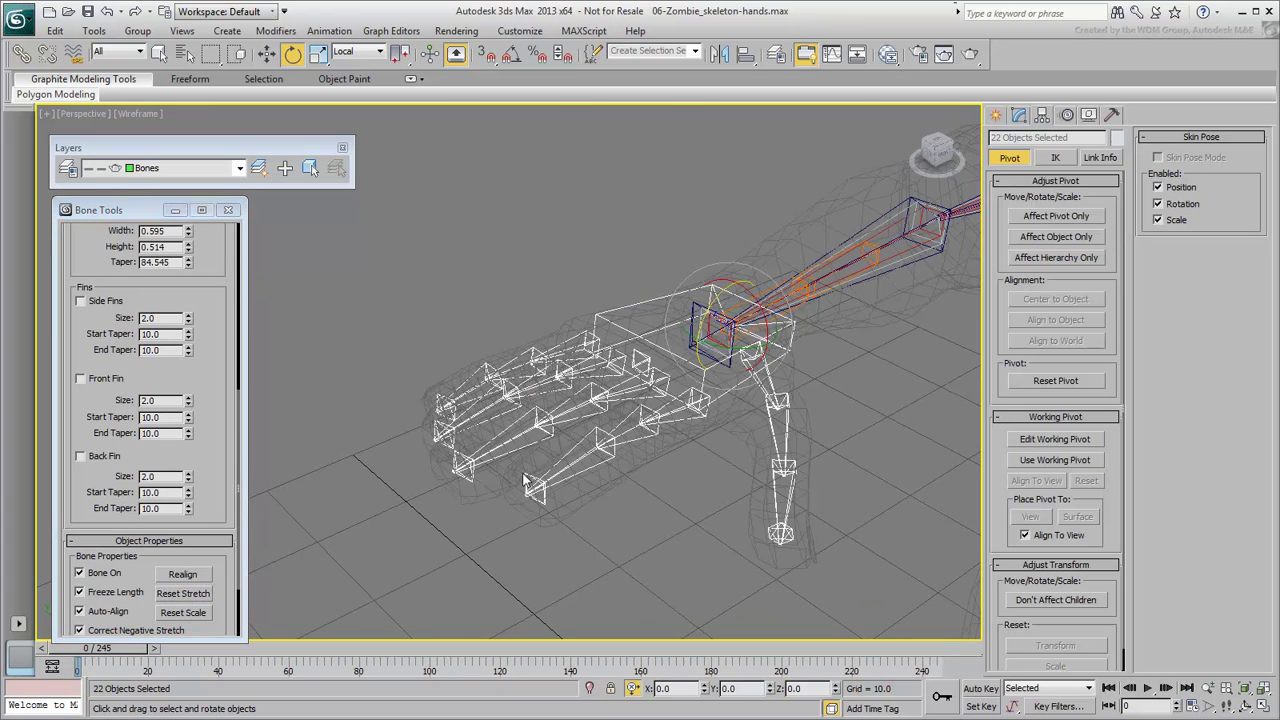
scroll(556, 512, "up", 2)
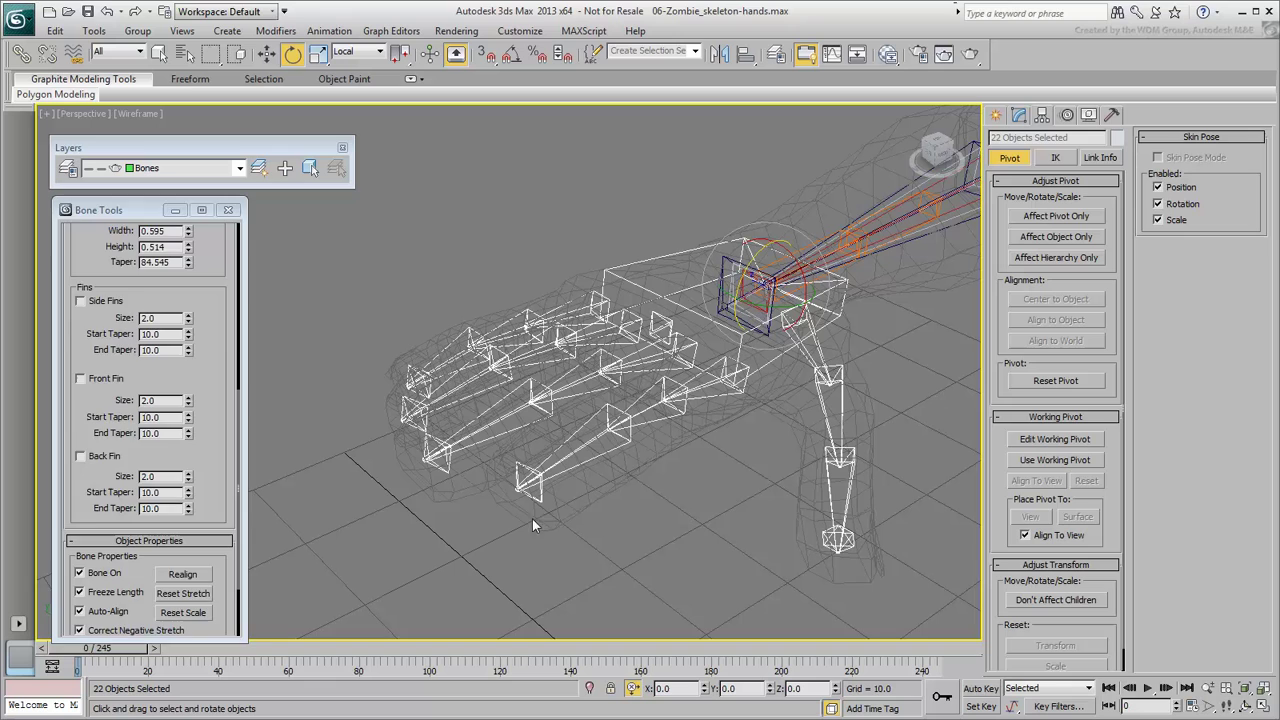
scroll(211, 484, "up", 4)
left_click_drag(211, 484, 185, 615)
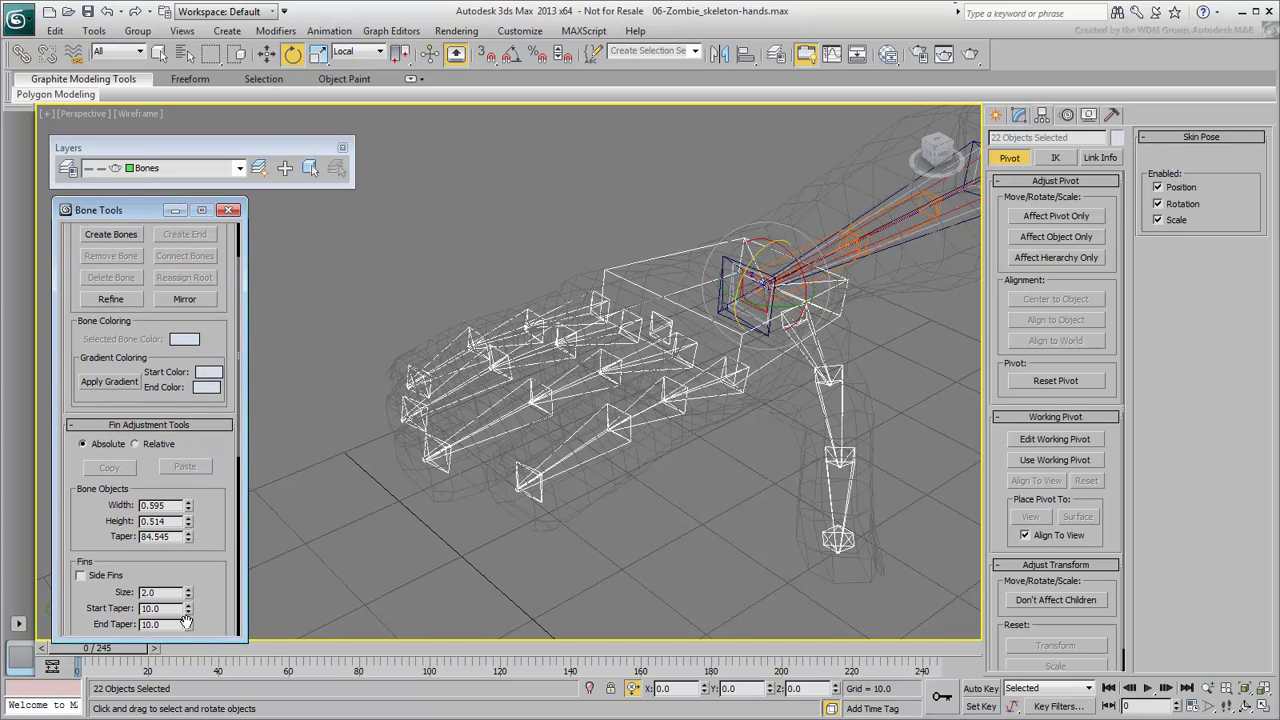
left_click(641, 427)
double_click(829, 363)
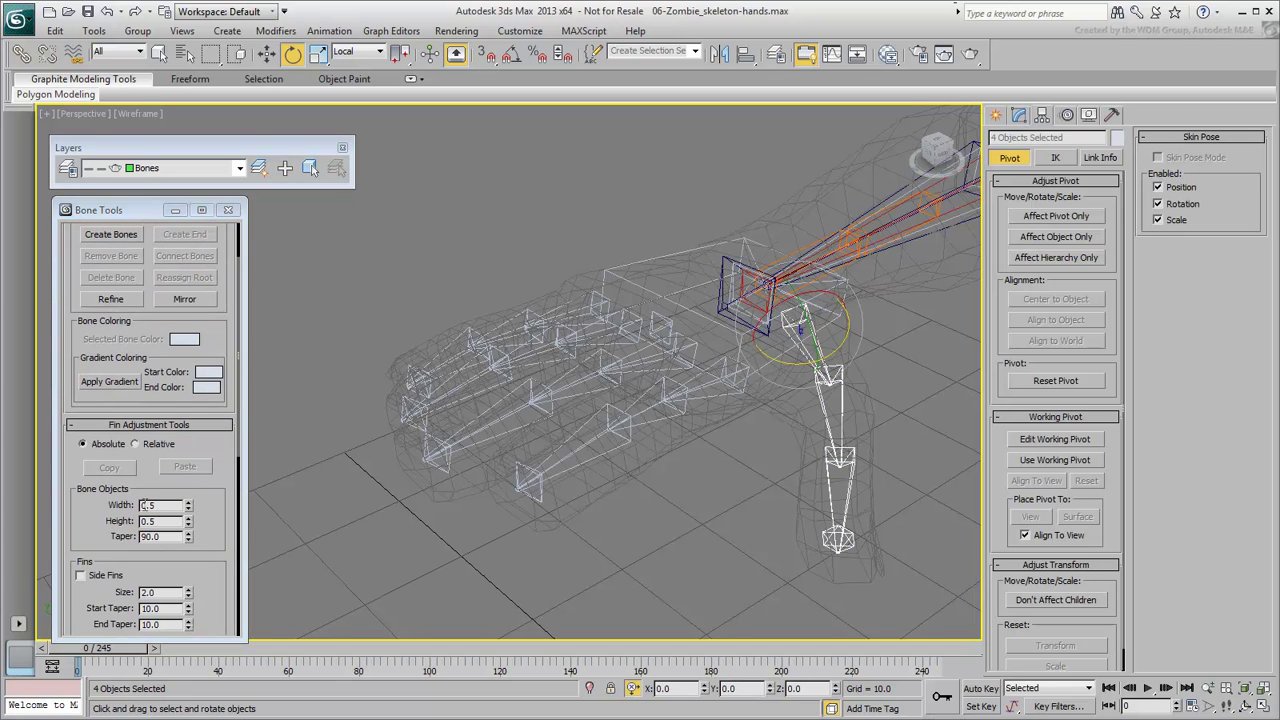
left_click_drag(162, 505, 108, 507)
type(".5")
key("Tab")
type(".5")
key("Return")
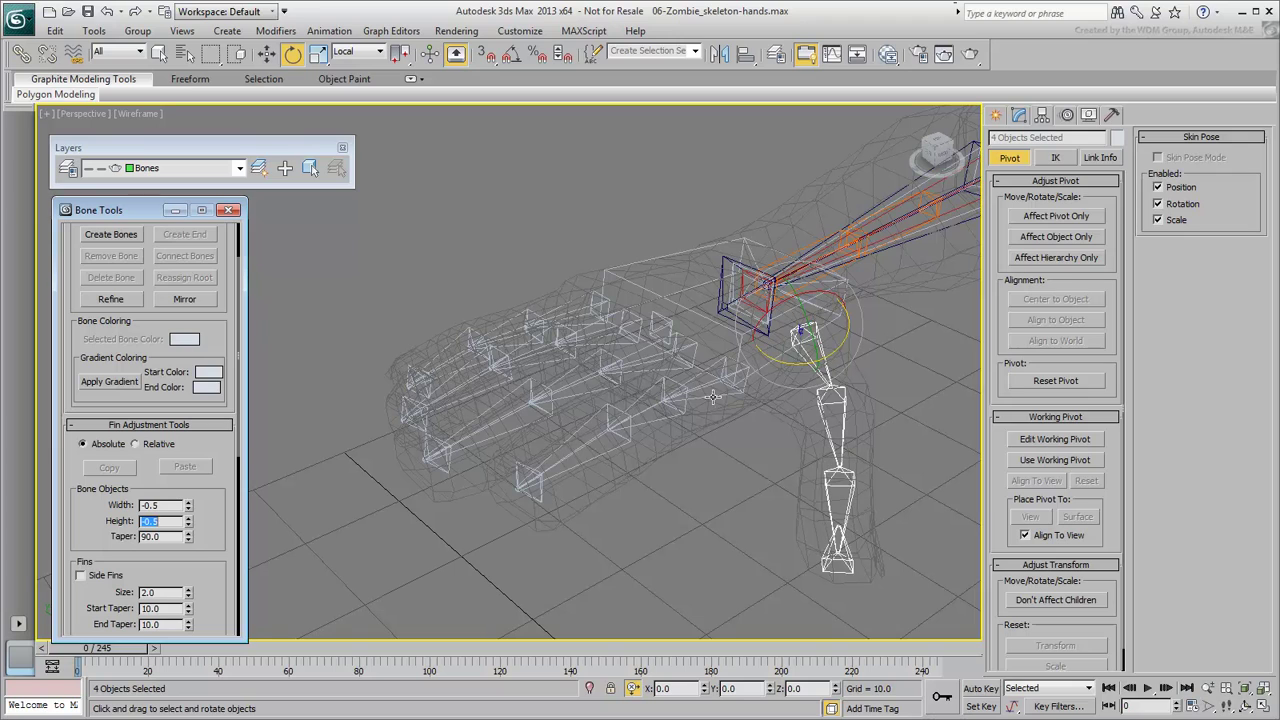
Step: Set the width and height of the right index finger's bone chain to -0.5
double_click(734, 378)
left_click(141, 506)
type("-")
left_click(141, 522)
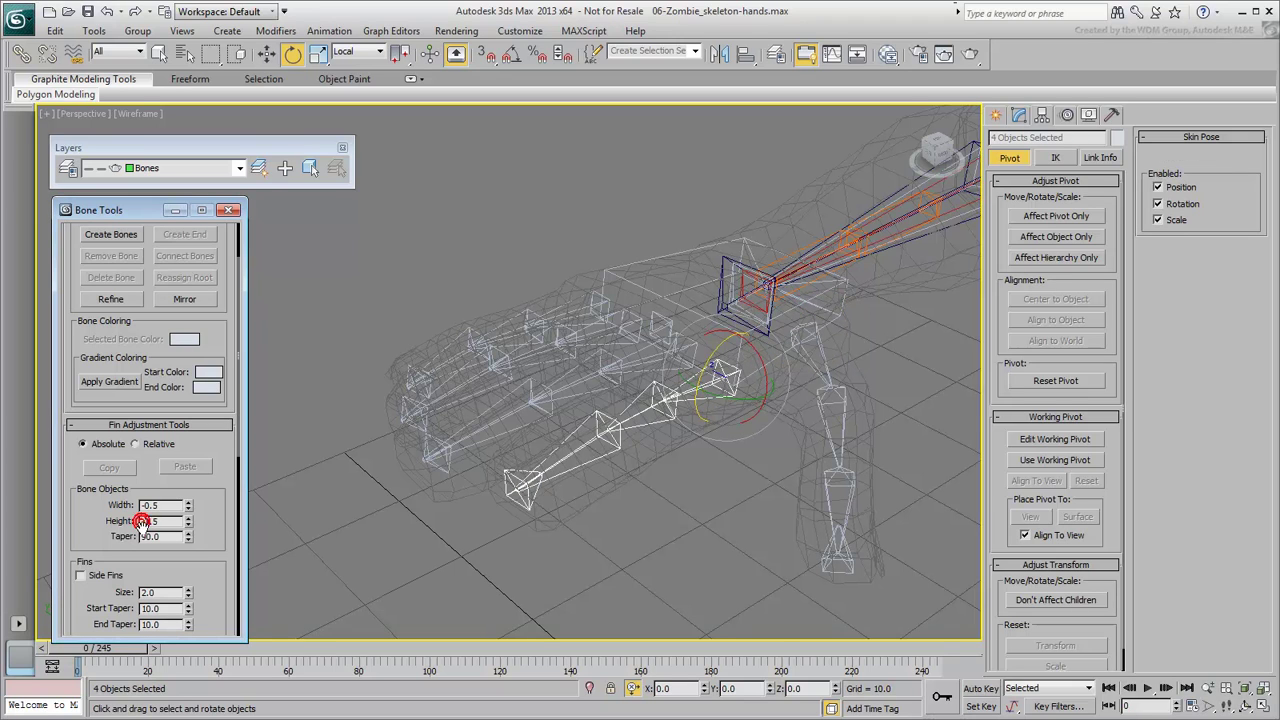
type("-")
key("Return")
Step: Set the width and height of the right middle finger's bone chain to -0.5
double_click(688, 352)
left_click(141, 506)
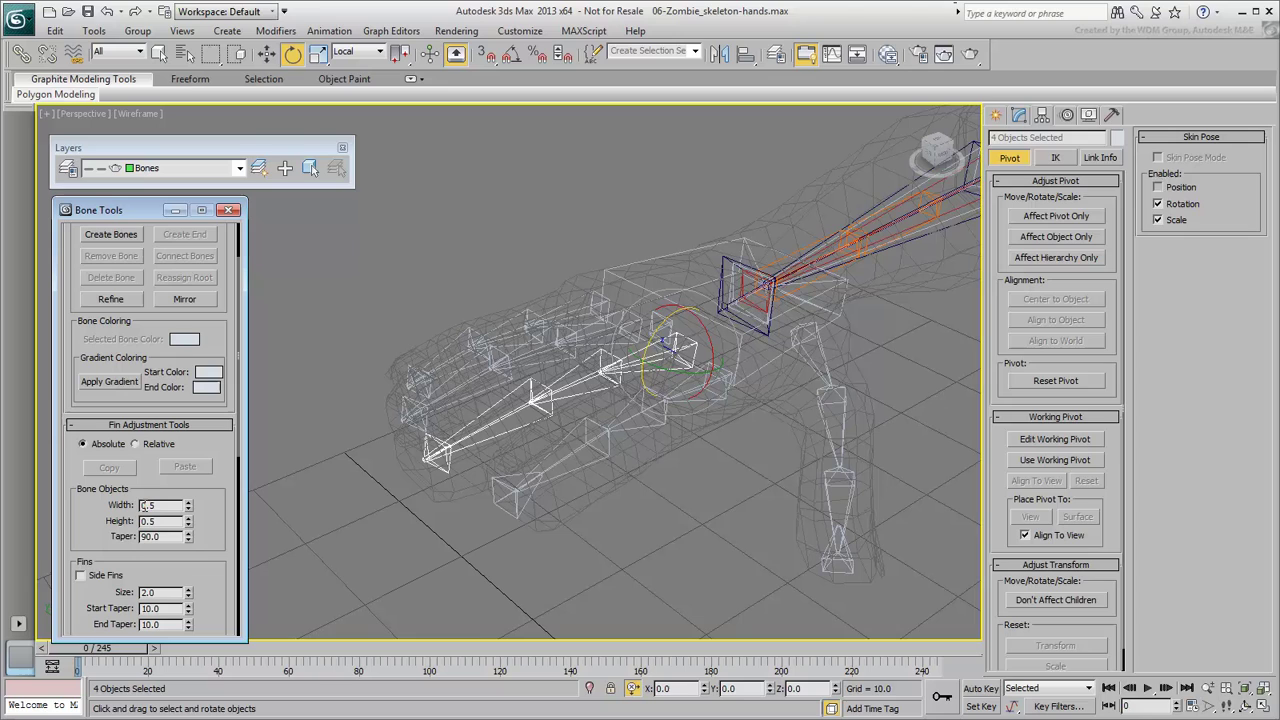
type("-")
left_click(141, 522)
type("-")
key("Return")
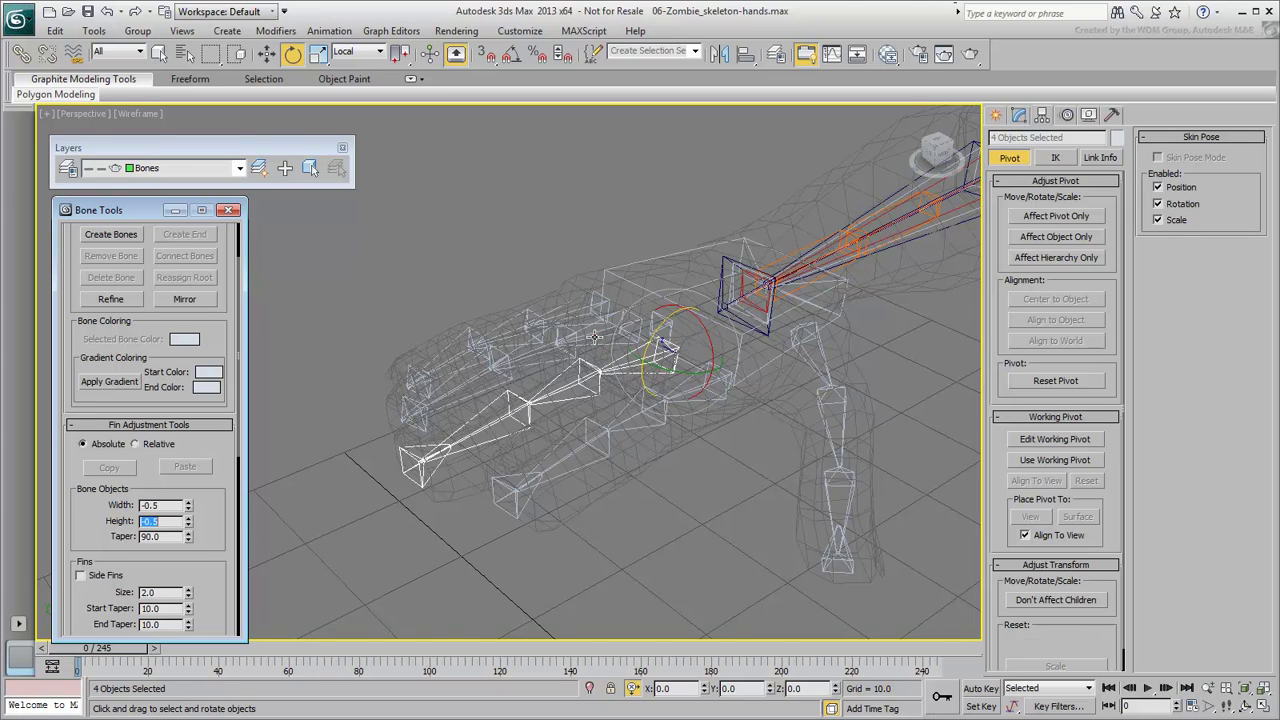
Step: Set the width and height of the right ring finger's bone chain to -0.5
double_click(632, 325)
left_click(141, 506)
type("-")
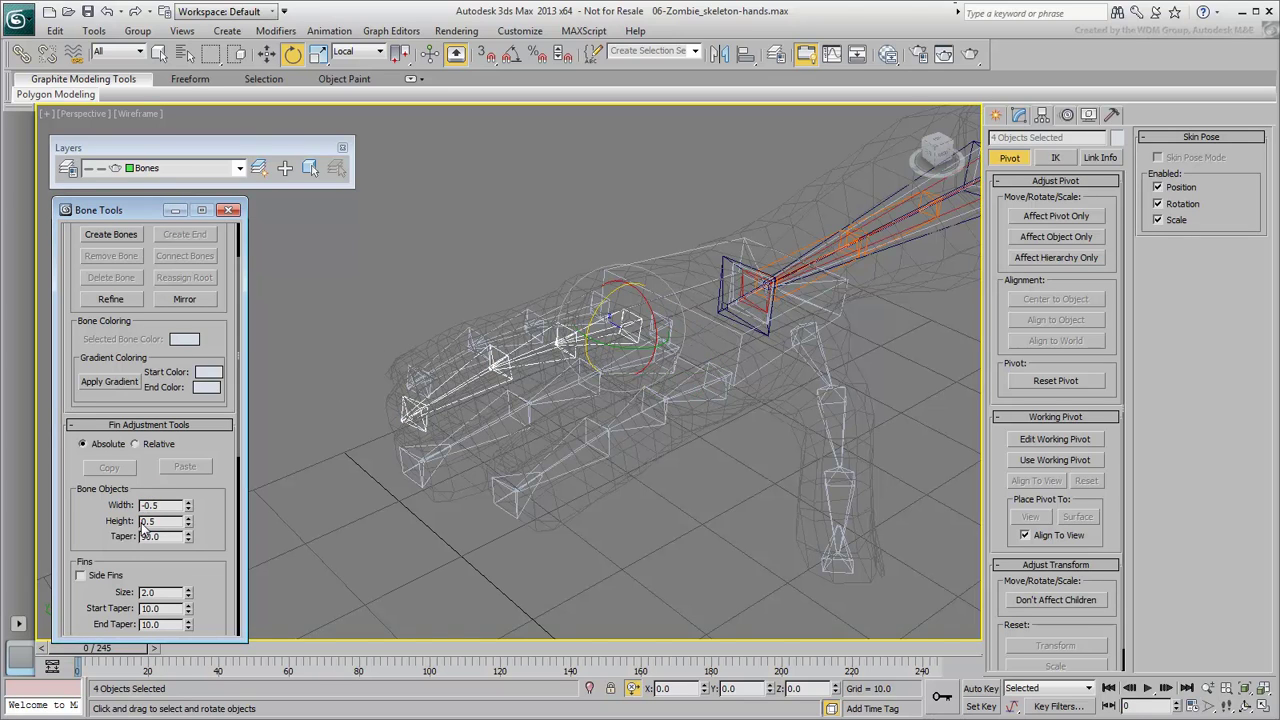
left_click(141, 522)
type("-")
key("Return")
Step: Set the width and height of the right pinky's bone chain to -0.5
double_click(573, 313)
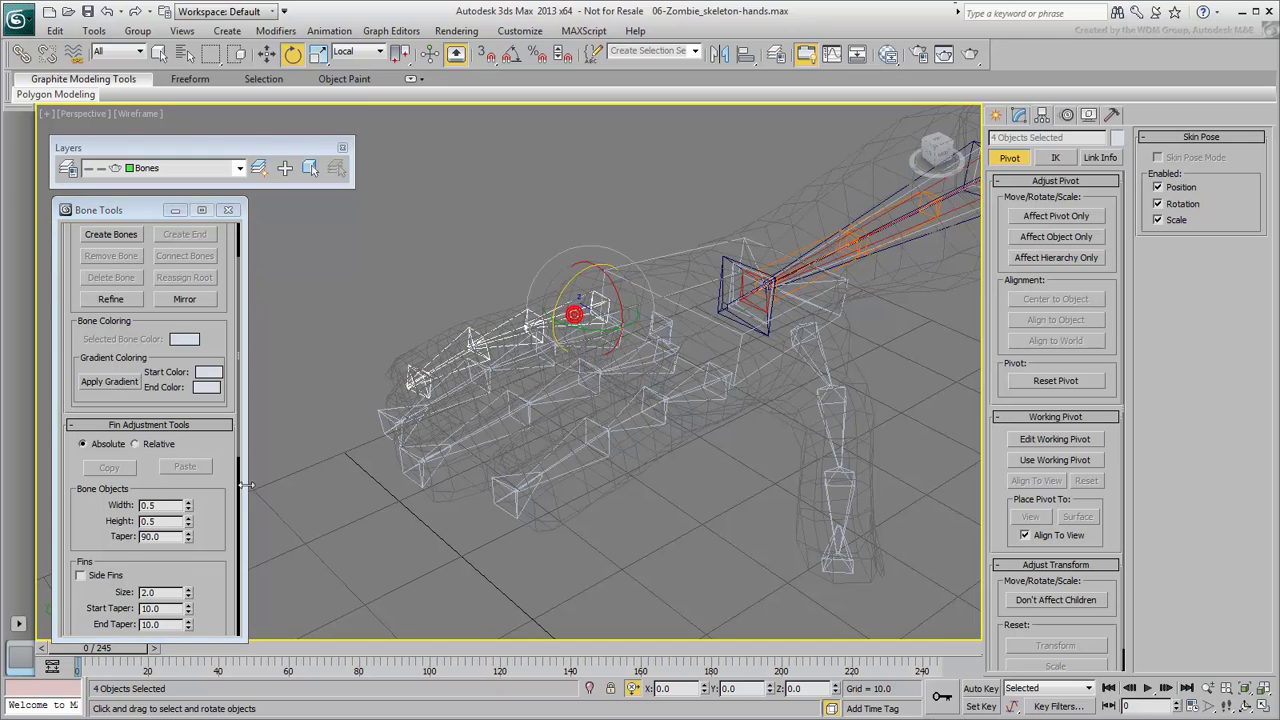
left_click(142, 506)
type("-")
left_click(141, 522)
type("-")
key("Return")
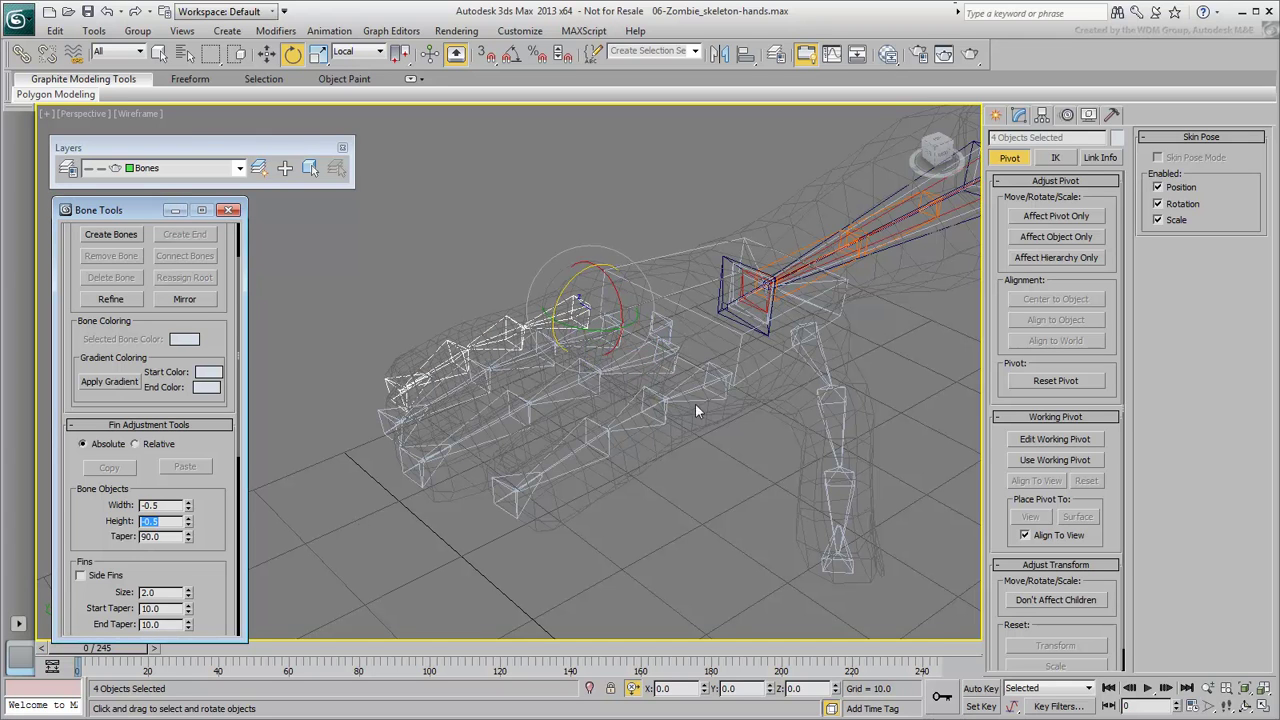
Step: Set the right hand bone's width to -2.6 and its height to -0.8
left_click(741, 355)
middle_click_drag(741, 355, 661, 433, "alt")
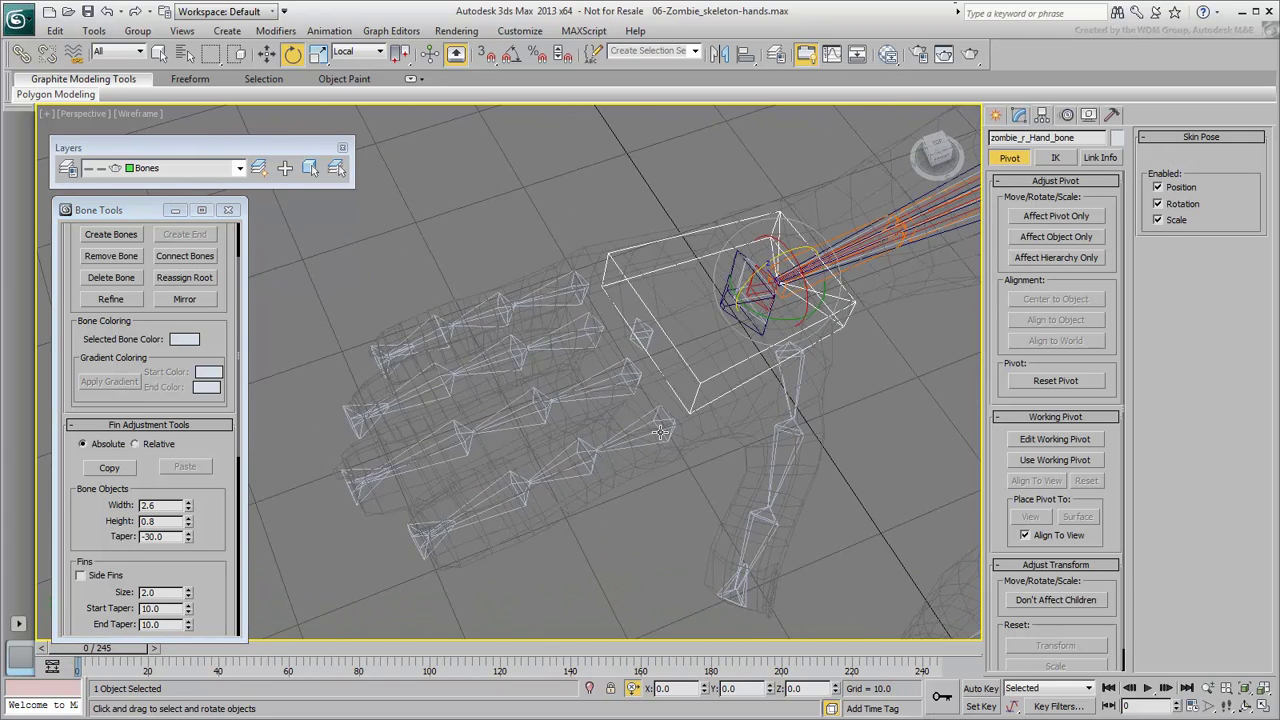
left_click(142, 507)
type("-")
left_click(141, 522)
type("-")
key("Return")
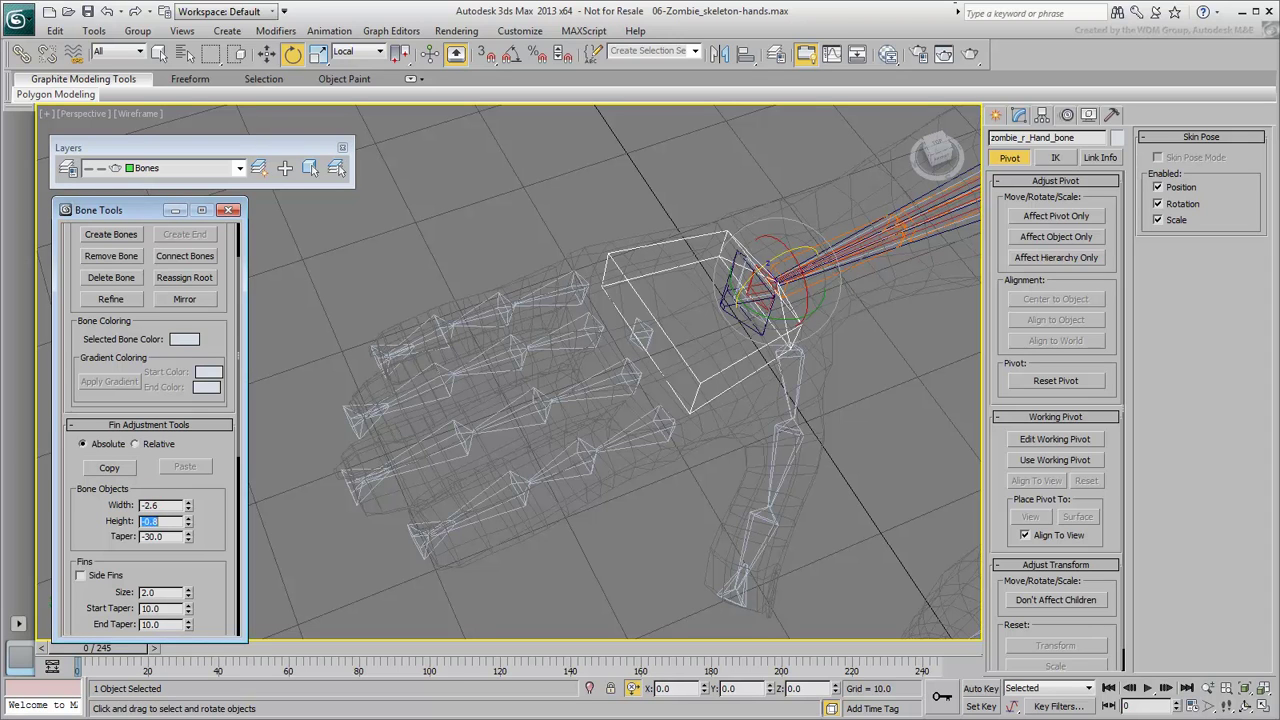
Step: Replace the right thumb's nub bone with a new end bone named zombie_r_Thumb_3-nub_bone
middle_click_drag(605, 442, 629, 355, "alt")
left_click(794, 577)
left_click(190, 234)
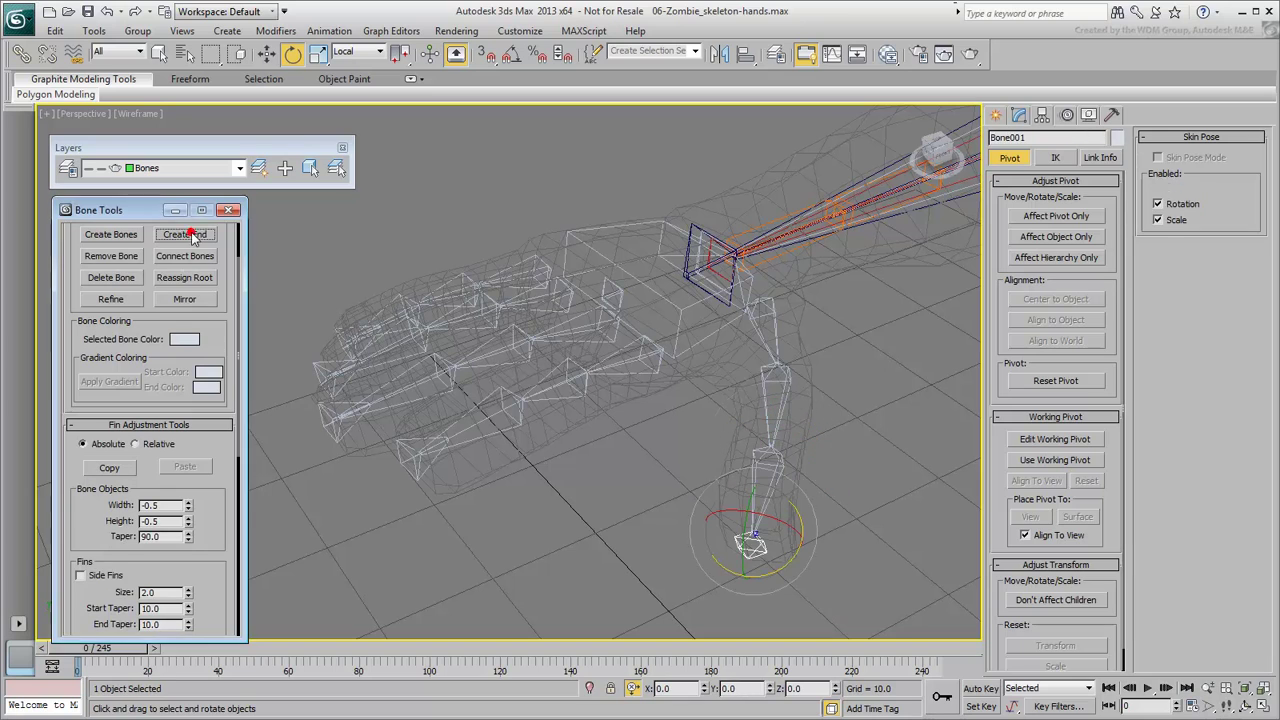
left_click_drag(1051, 137, 880, 146)
type("zombie_r_Thumb_3-nub_bone")
Step: Delete zombie_r_Index_3-nub_bone and create a new end bone on the right index finger's last bone
left_click(436, 491)
left_click(421, 475)
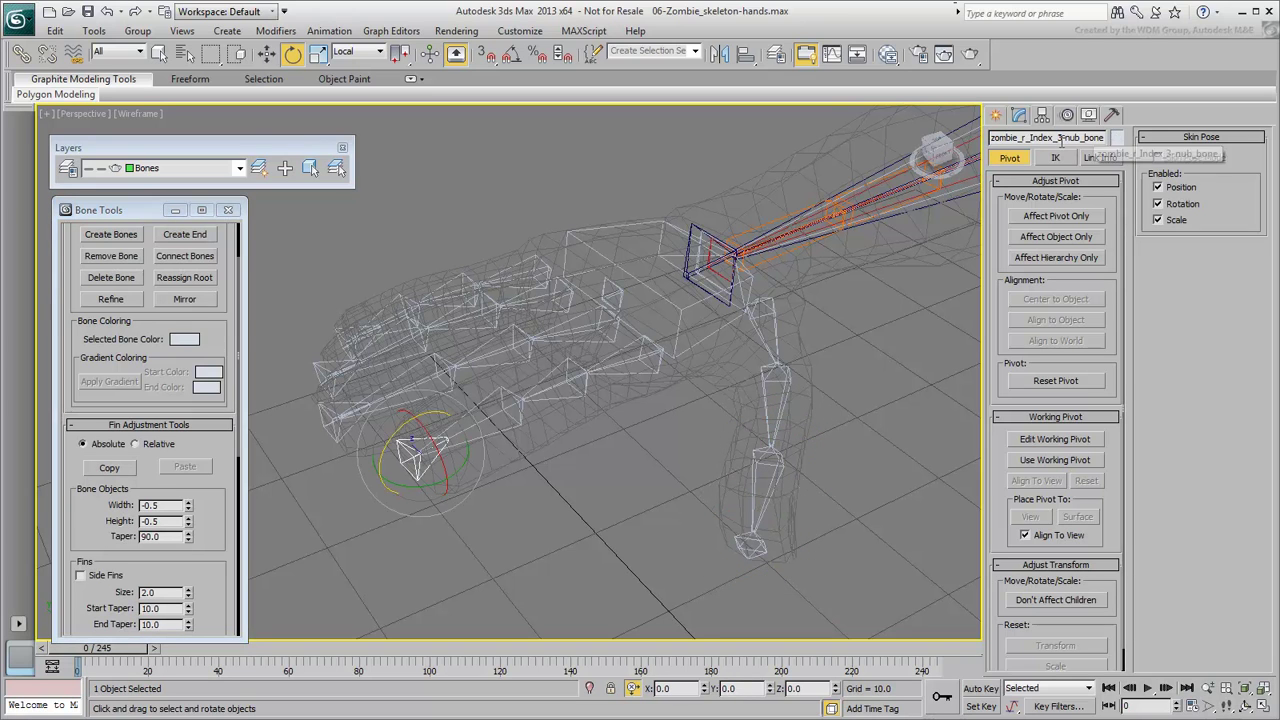
left_click_drag(1104, 138, 960, 143)
middle_click_drag(394, 468, 427, 453)
key("Delete")
left_click(474, 434)
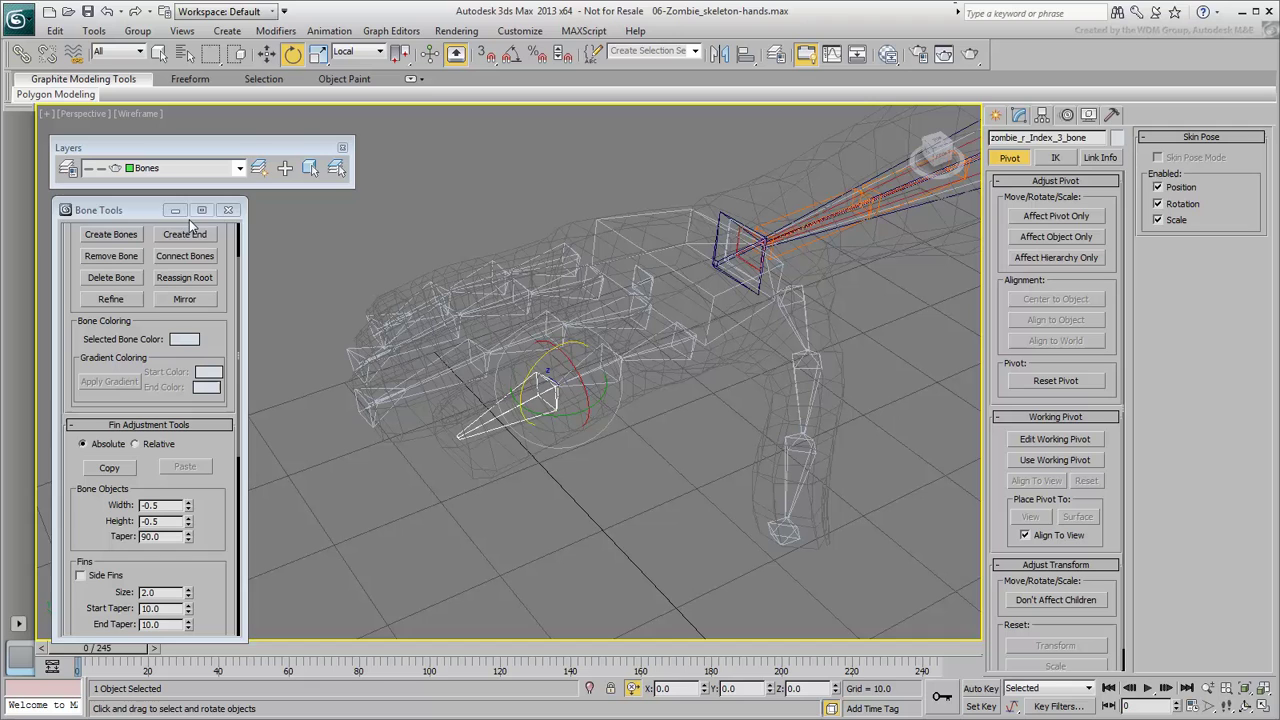
left_click(190, 231)
Step: Replace the right middle finger's nub bone with a new end bone named zombie_r_Middle_3-nub_bone
left_click(373, 426)
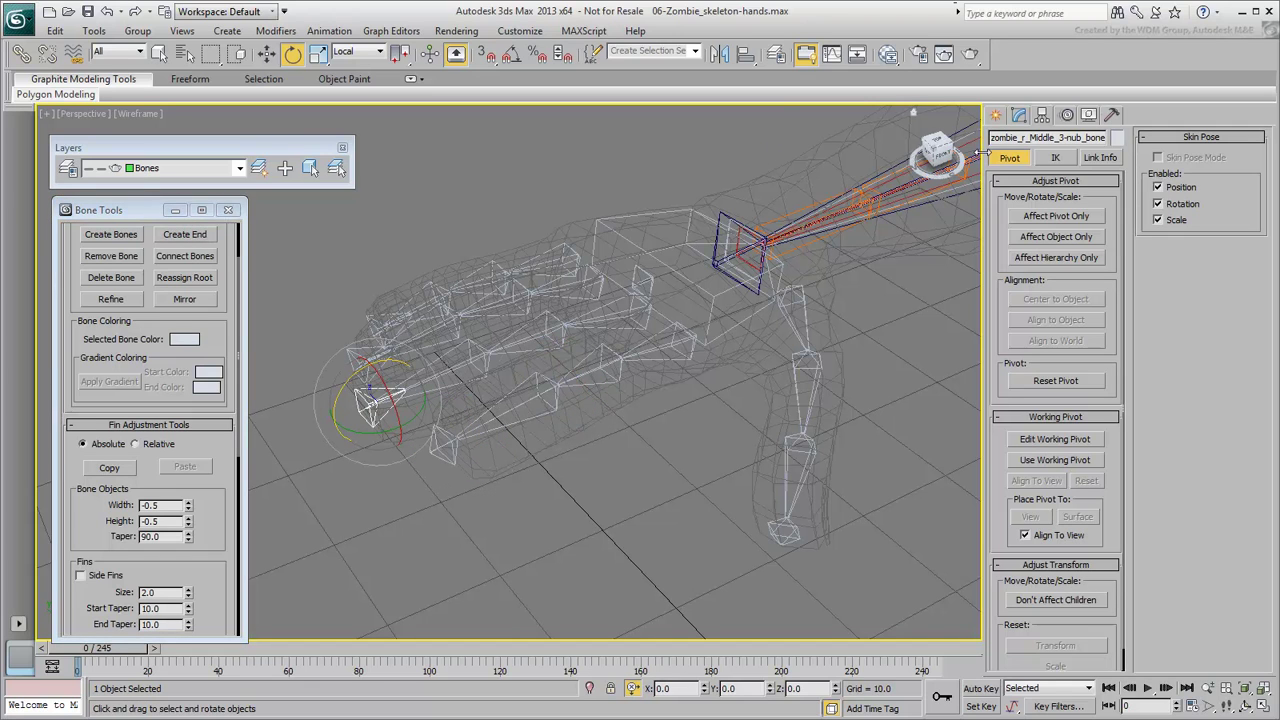
left_click_drag(990, 139, 1157, 169)
key("ctrl+c")
middle_click_drag(414, 448, 480, 455)
key("Delete")
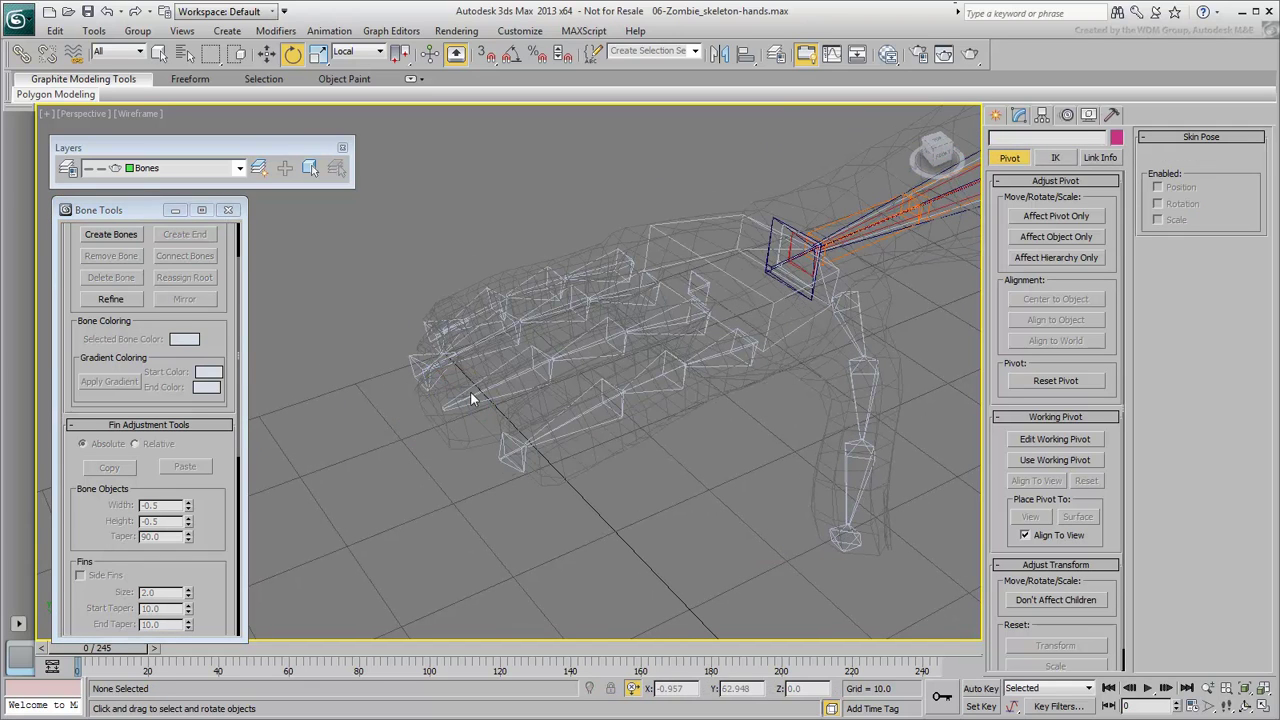
left_click(472, 397)
left_click(184, 236)
left_click_drag(1038, 138, 887, 143)
key("ctrl+v")
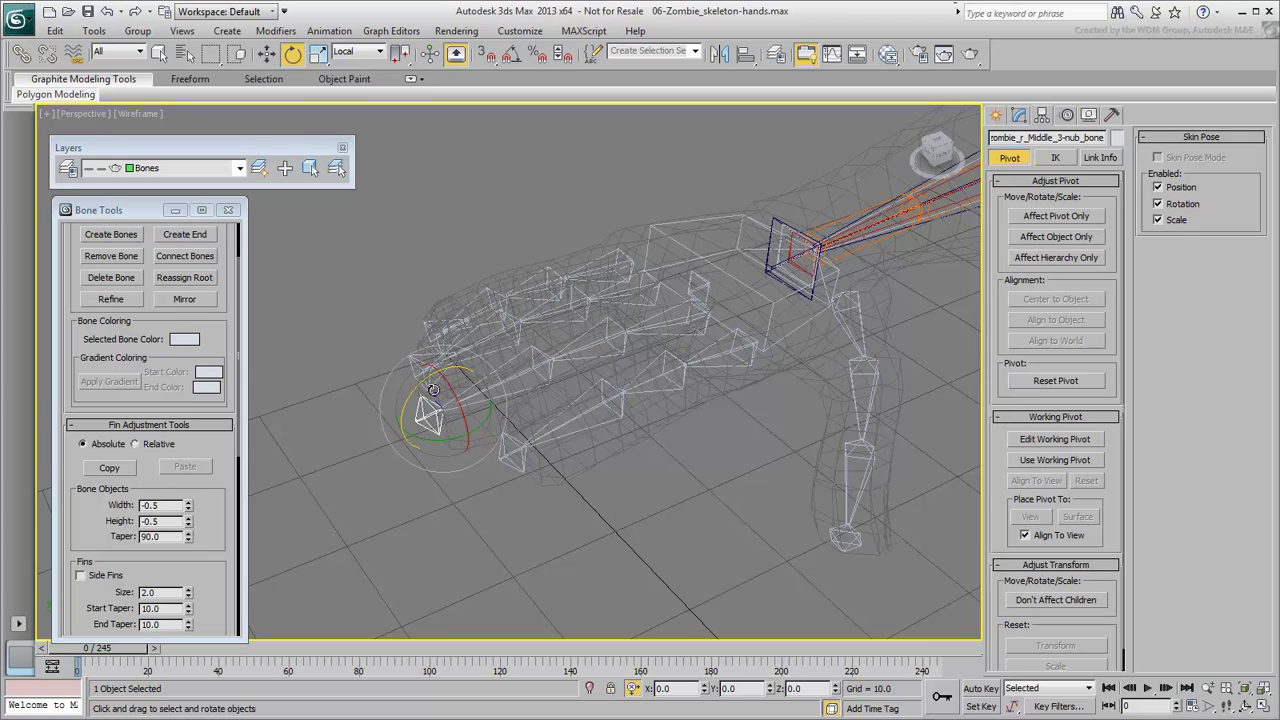
Step: Replace the right ring finger's nub bone with a newly created end bone
left_click(430, 384)
left_click_drag(1094, 138, 940, 150)
middle_click_drag(501, 388, 537, 400)
key("Delete")
Step: Delete zombie_r_Pinky_3-nub_bone and create a new end bone on the right pinky's last bone
left_click(480, 342)
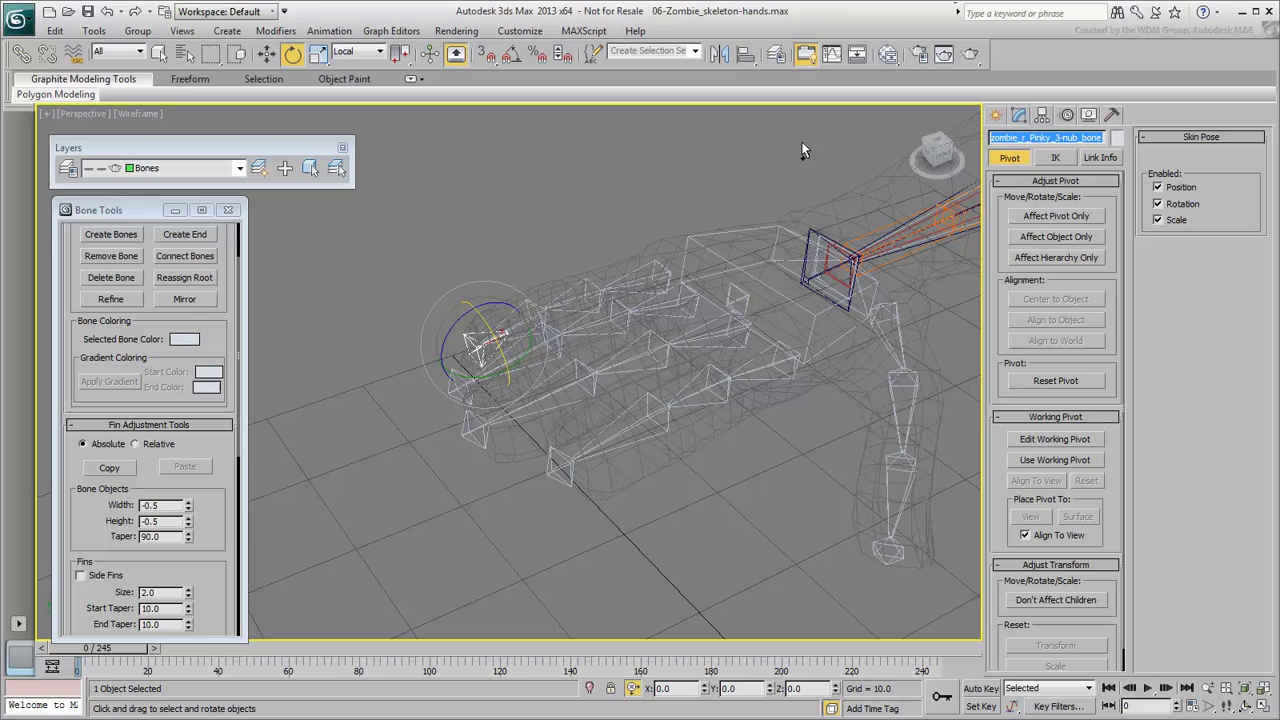
middle_click_drag(495, 301, 511, 294)
key("Delete")
left_click(530, 324)
left_click(185, 234)
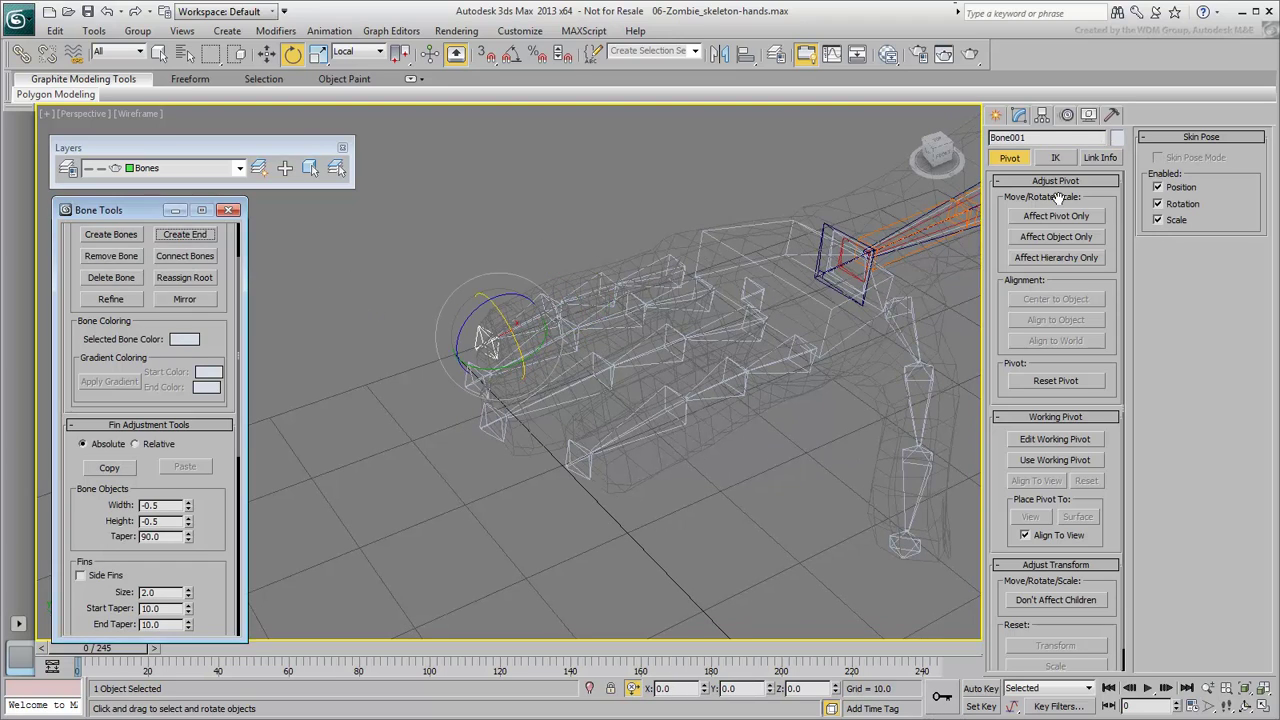
key("ctrl+z")
key("ctrl+z")
key("ctrl+z")
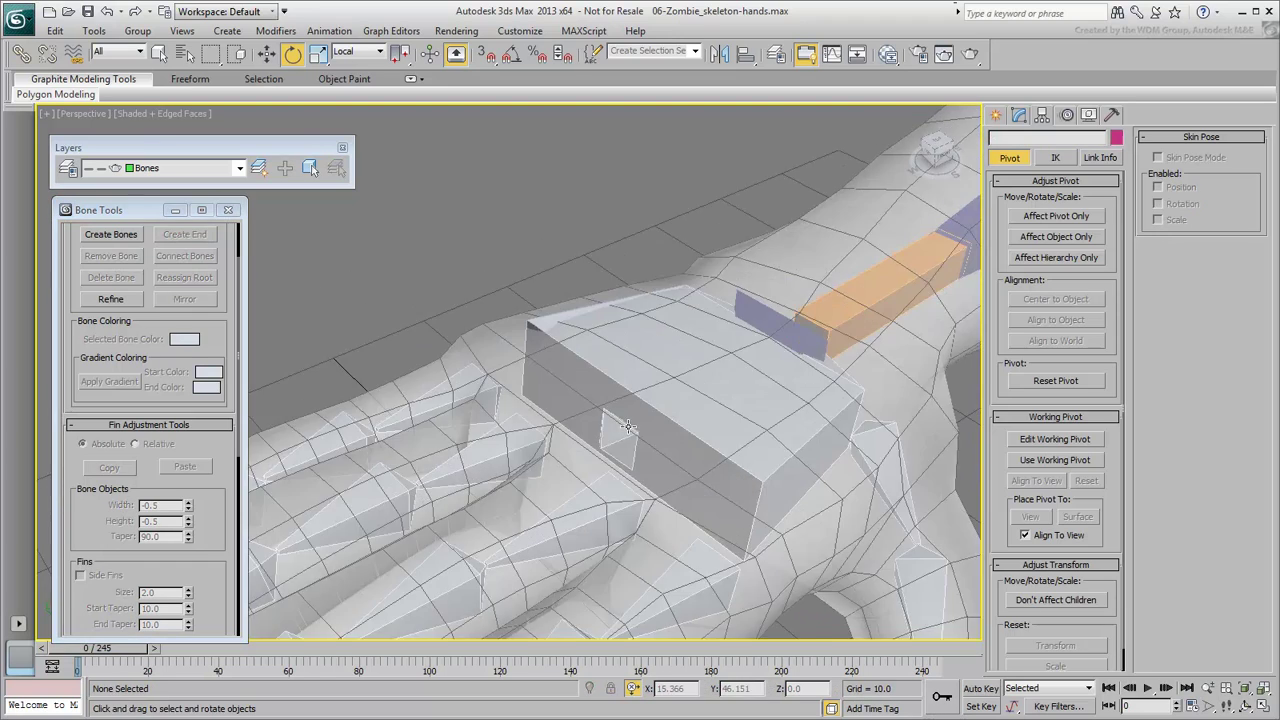
Step: Link the right hand bone to the right wrist bone as its parent and switch back to Rotate
middle_click_drag(628, 426, 564, 414)
key("F3")
left_click(654, 445)
left_click(19, 52)
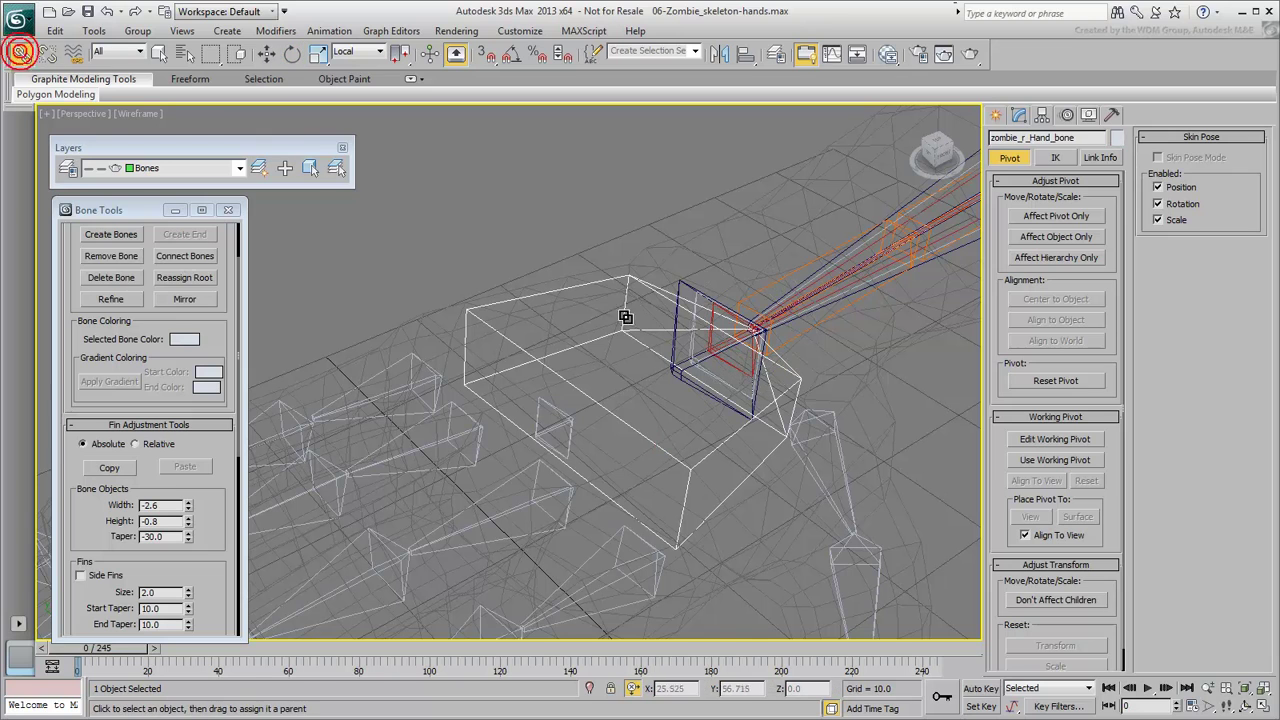
scroll(674, 400, "up", 3)
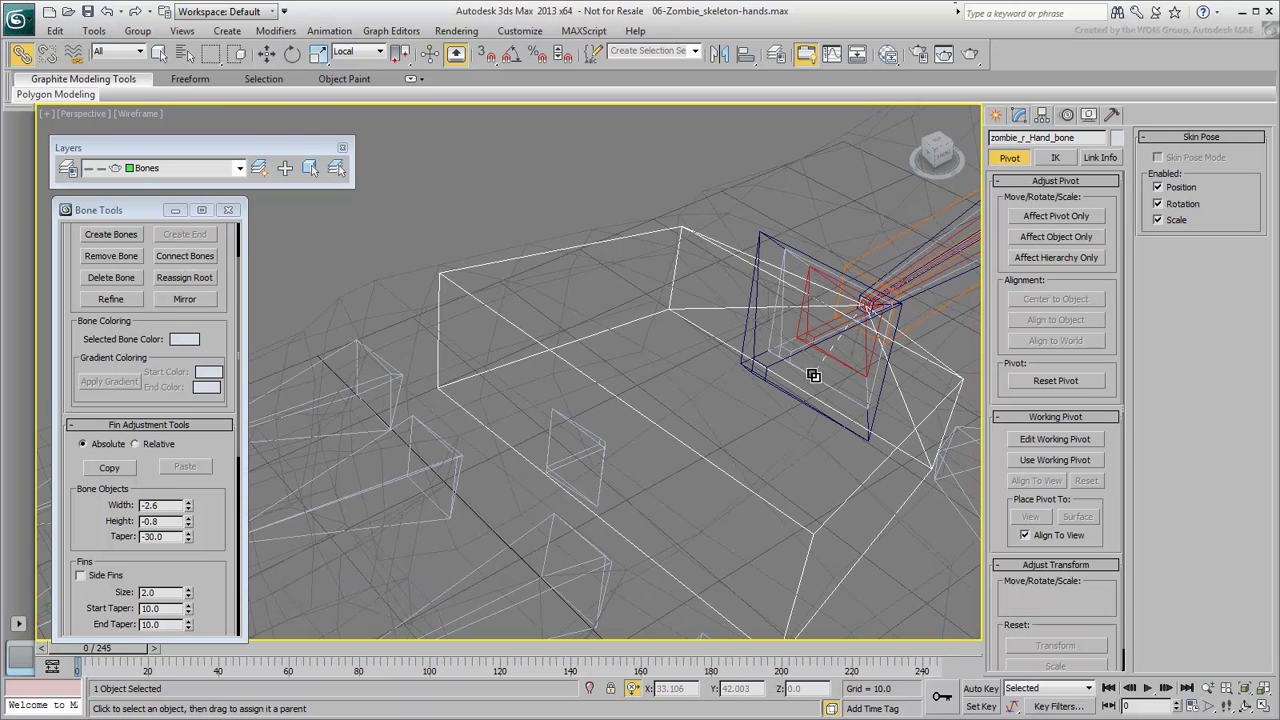
scroll(582, 369, "down", 2)
right_click(720, 374)
left_click(742, 404)
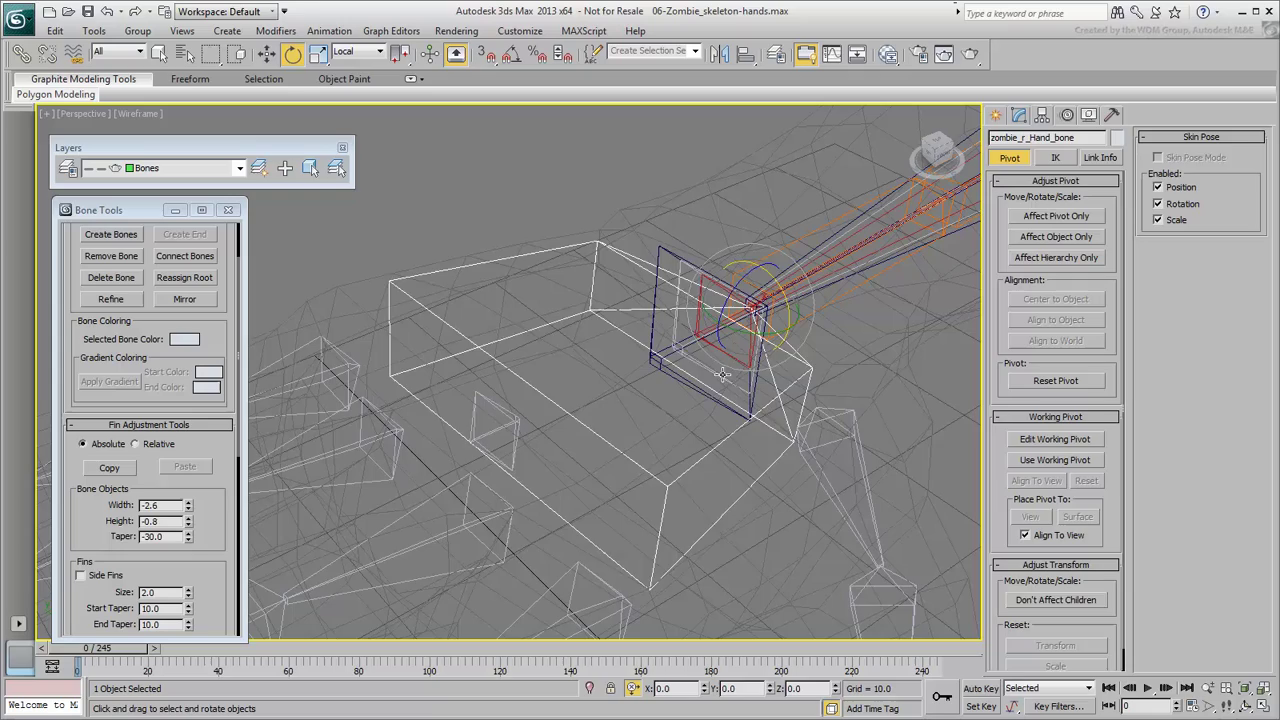
Step: Select the right wrist bone and return the perspective view to shaded display
scroll(722, 374, "down", 5)
left_click(688, 340)
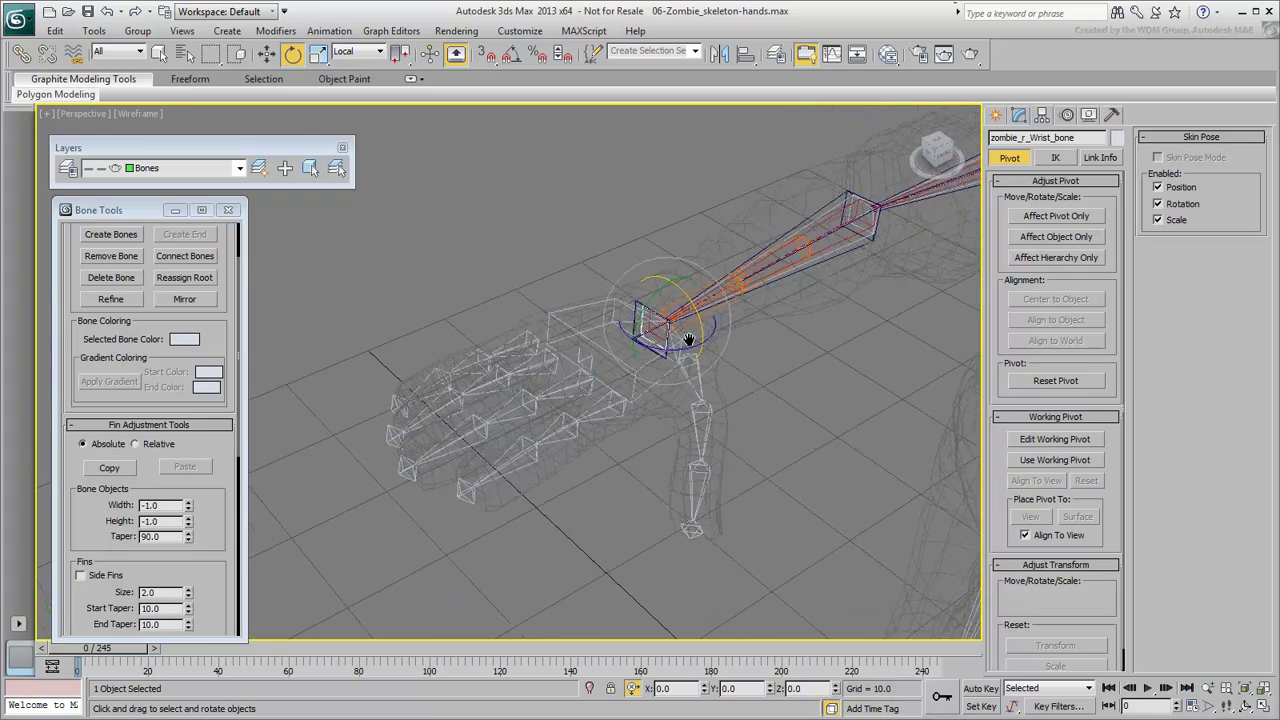
key("F3")
scroll(619, 370, "down", 3)
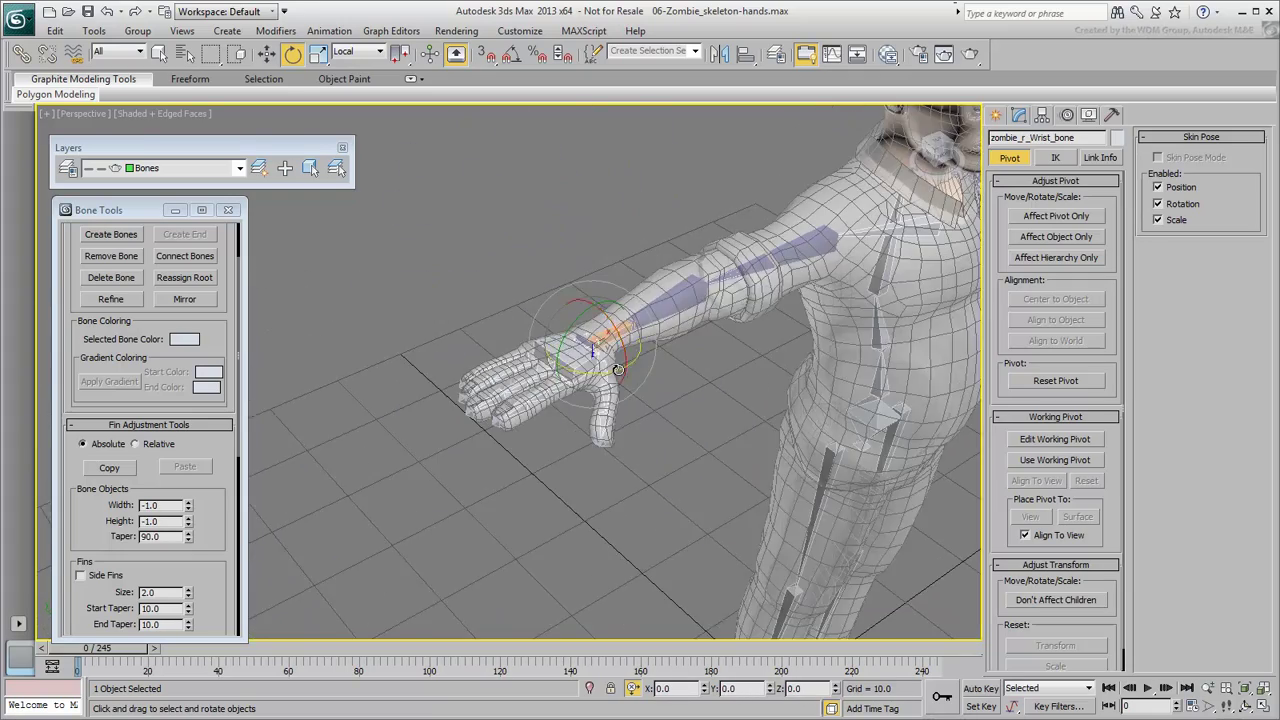
middle_click_drag(619, 370, 592, 428, "alt")
scroll(618, 425, "down", 5)
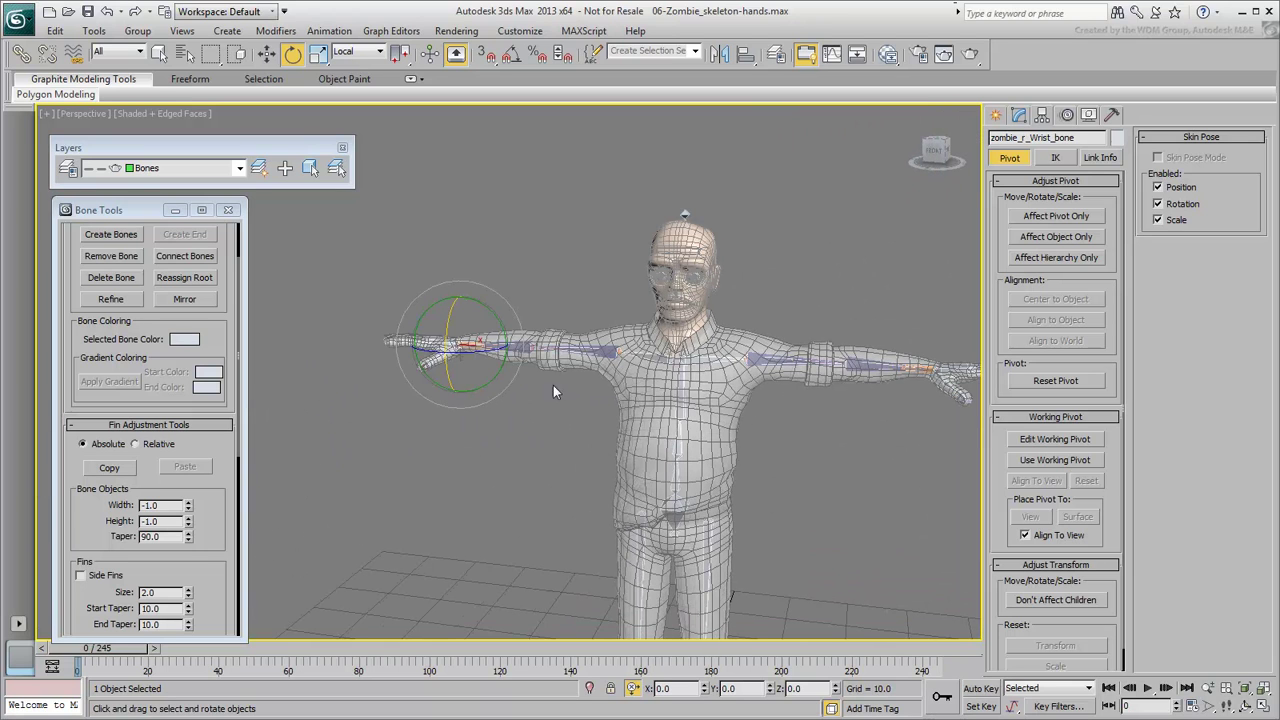
Step: Close the Bone Tools window and clear the selection with the whole character in view
left_click(228, 210)
middle_click_drag(583, 417, 575, 345, "alt")
middle_click_drag(410, 312, 394, 315, "alt")
scroll(447, 298, "down", 4)
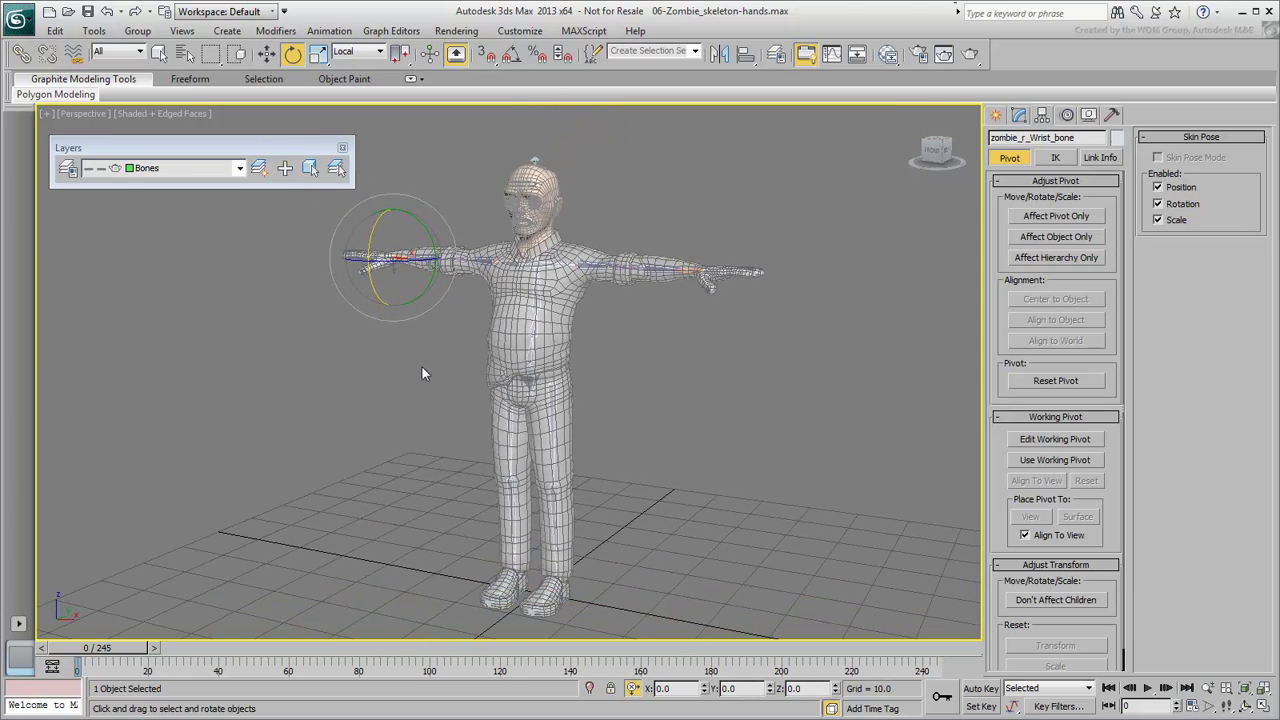
middle_click_drag(421, 365, 702, 393, "alt")
left_click(702, 393)
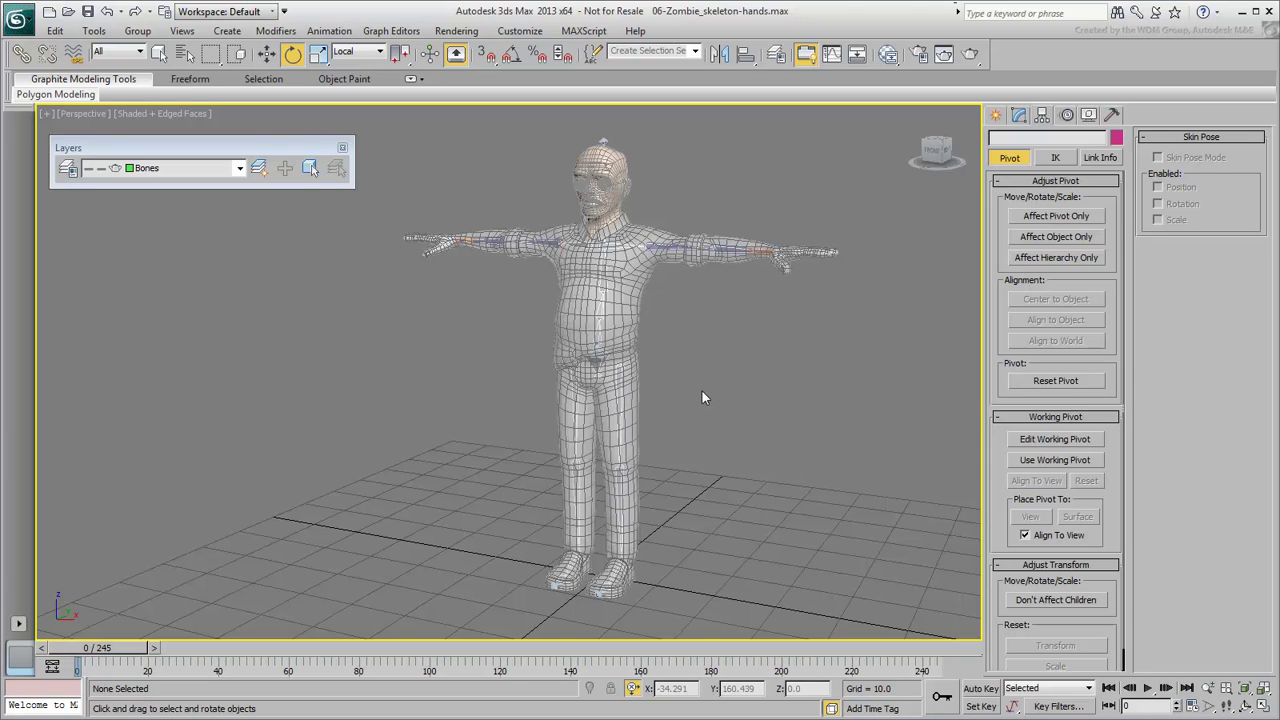
Step: Open a new Schematic View of the scene hierarchy and close its Display floater
left_click(391, 31)
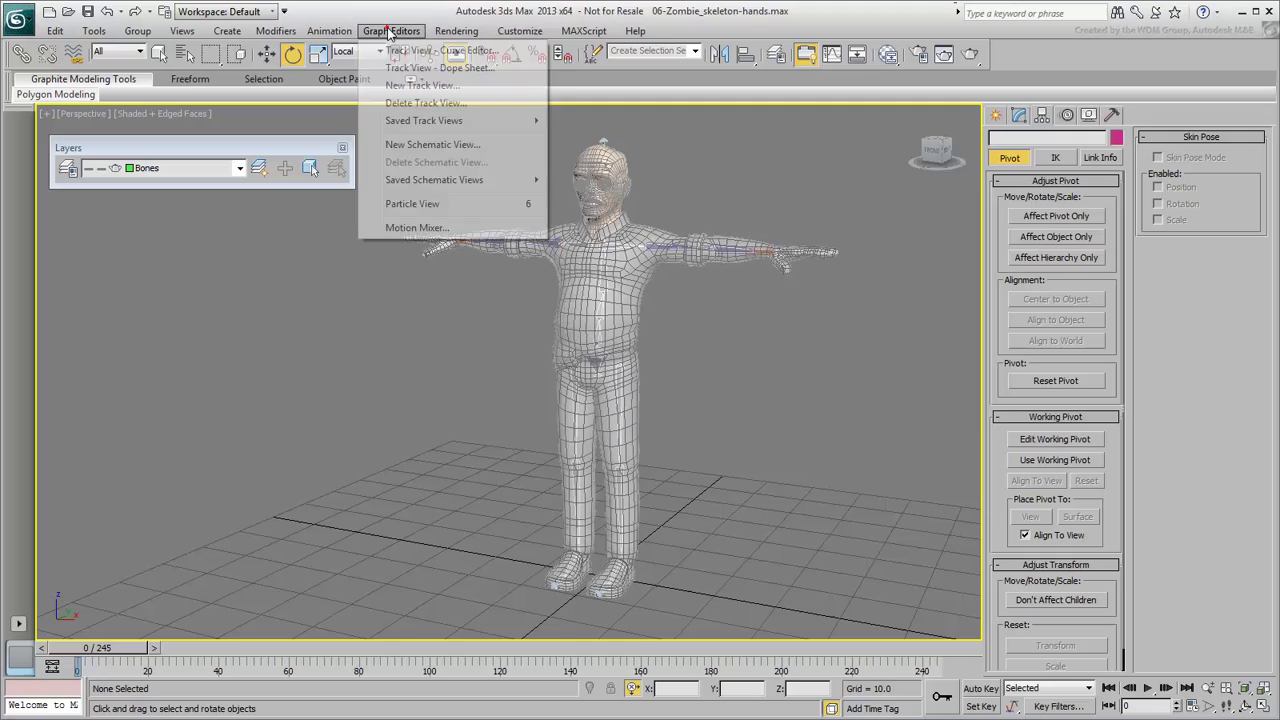
left_click(417, 147)
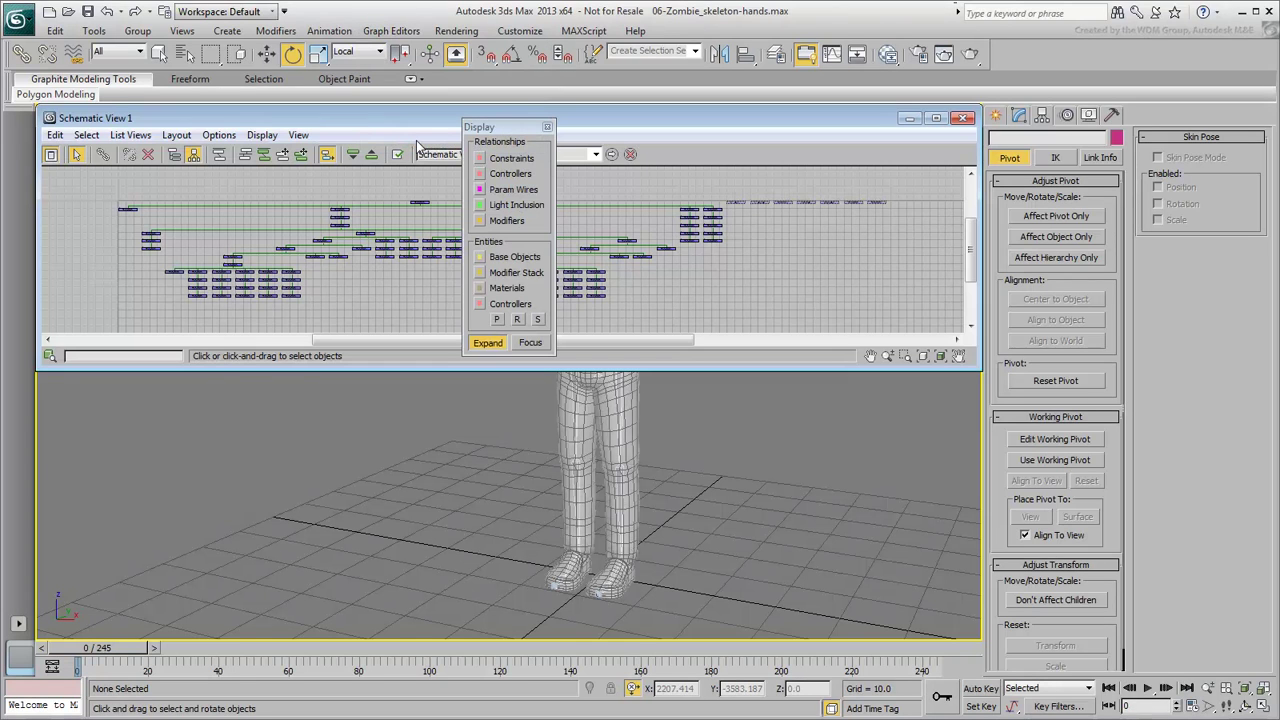
left_click(547, 127)
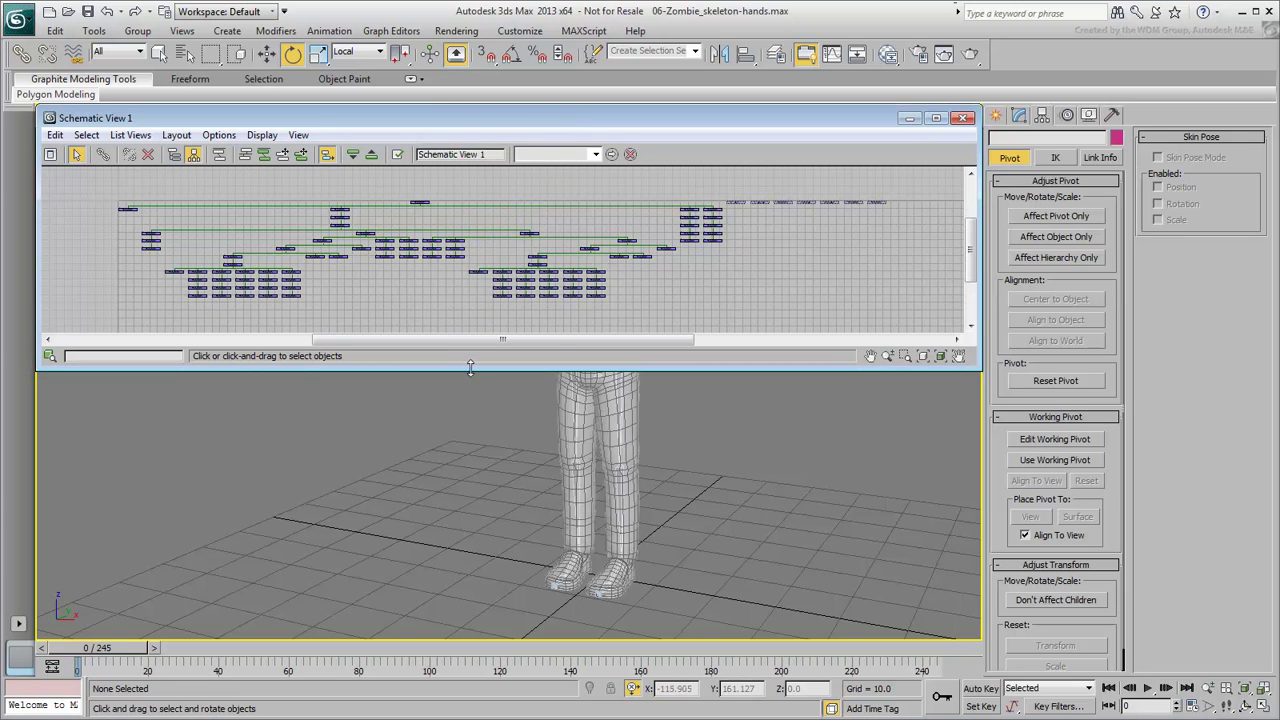
Step: Enlarge the Schematic View window downward to make room below the bone hierarchy
left_click_drag(471, 369, 436, 549)
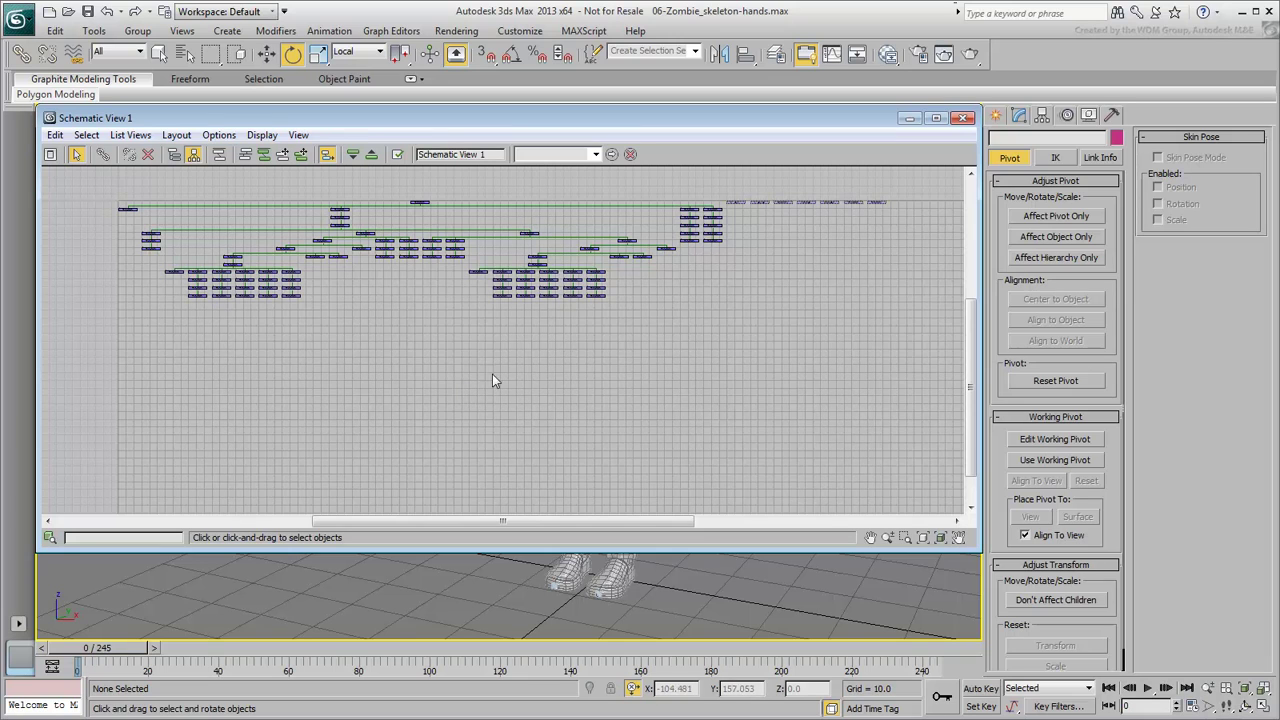
Step: Try moving the right hand and left wrist branches apart, reset the arrangement of all nodes, and clear the selection
left_click_drag(538, 270, 643, 390)
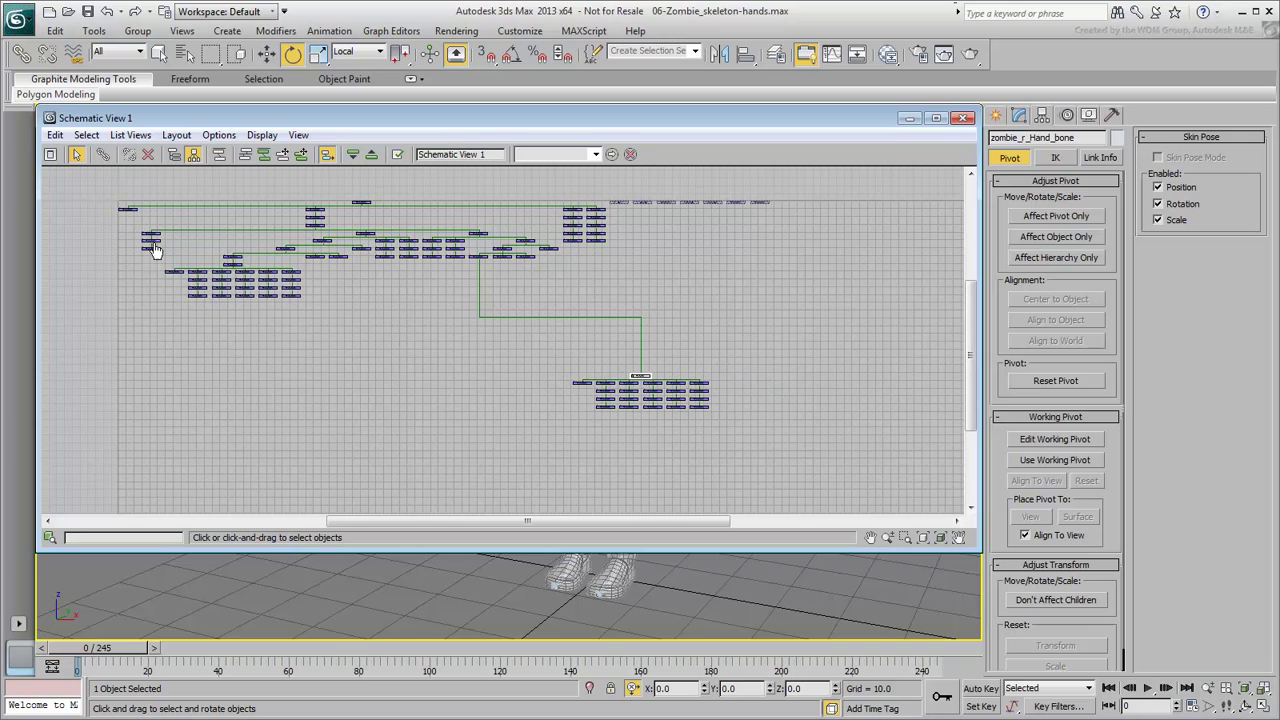
left_click_drag(231, 262, 378, 342)
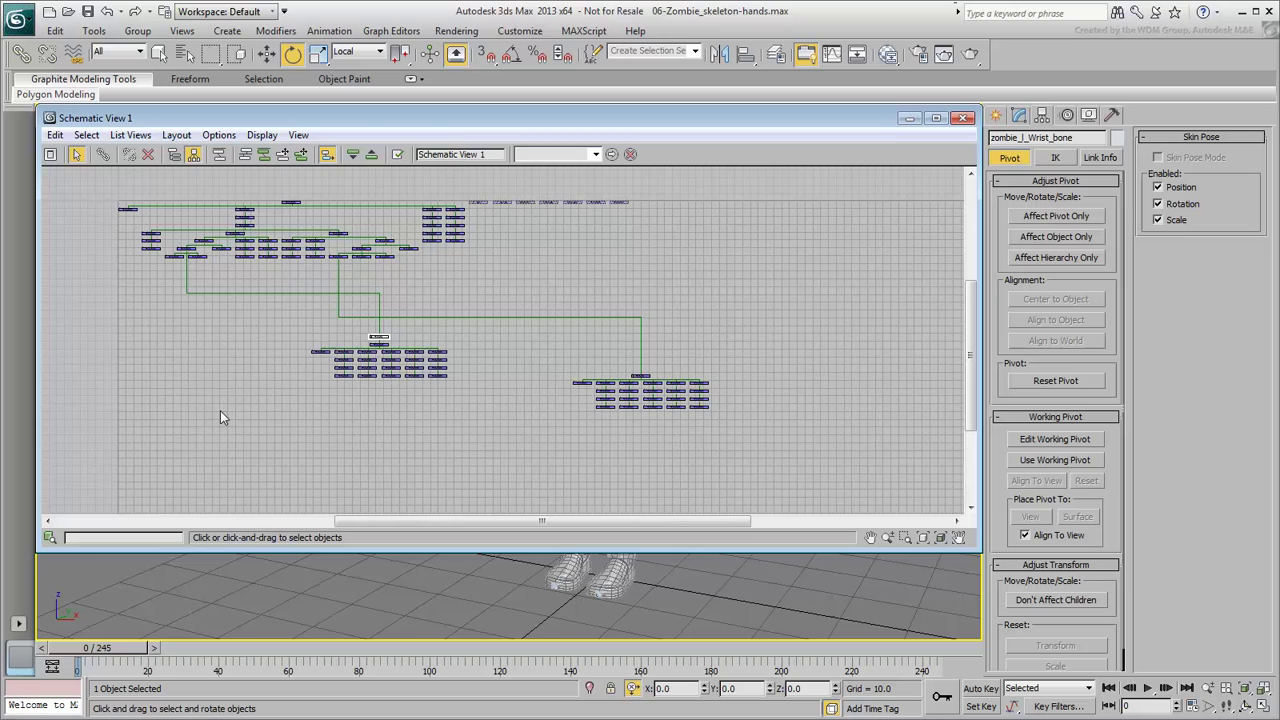
left_click_drag(808, 474, 57, 167)
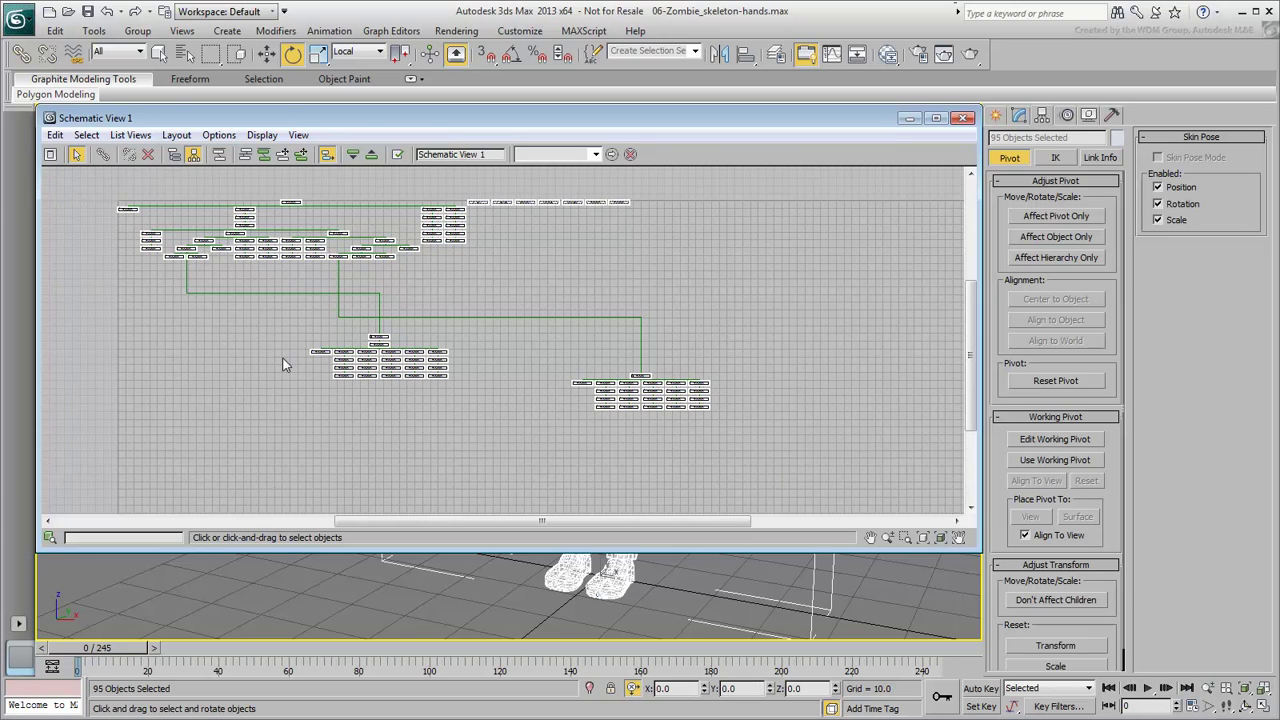
right_click(228, 338)
left_click(267, 263)
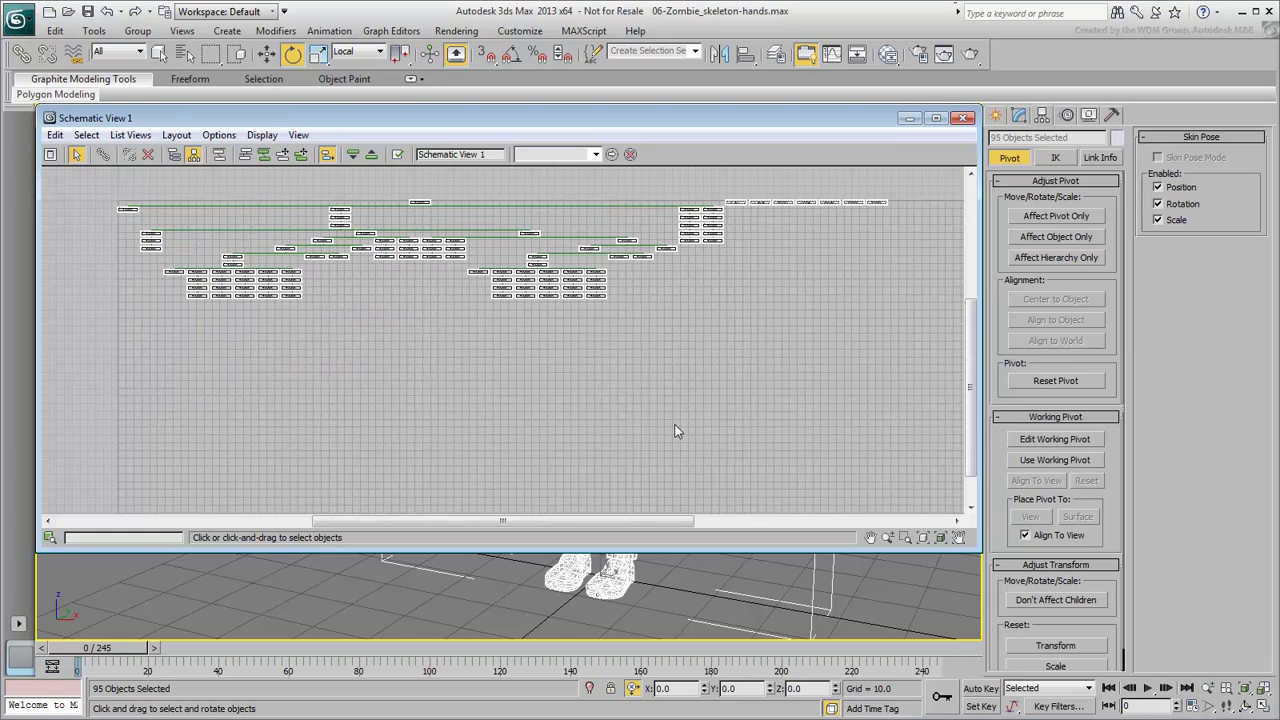
left_click(675, 432)
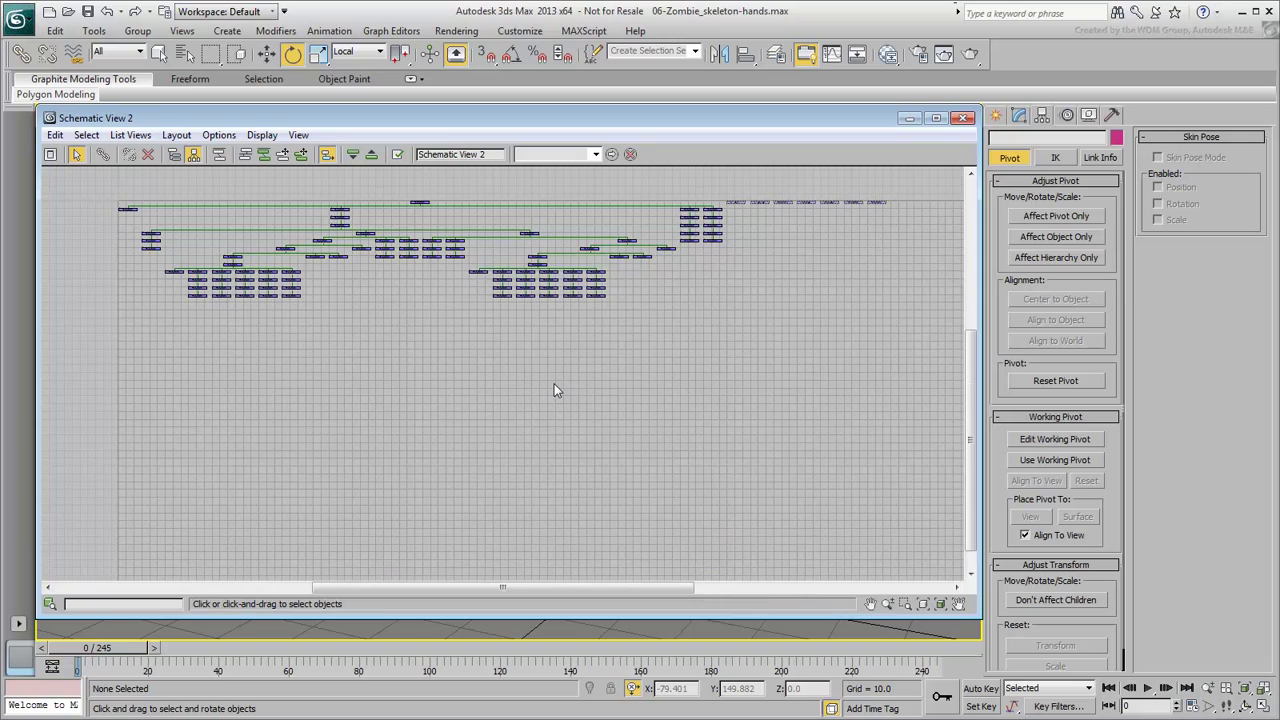
Step: Free all schematic nodes, move the left and right wrist branches down below the hierarchy, and clear the selection
left_click(218, 135)
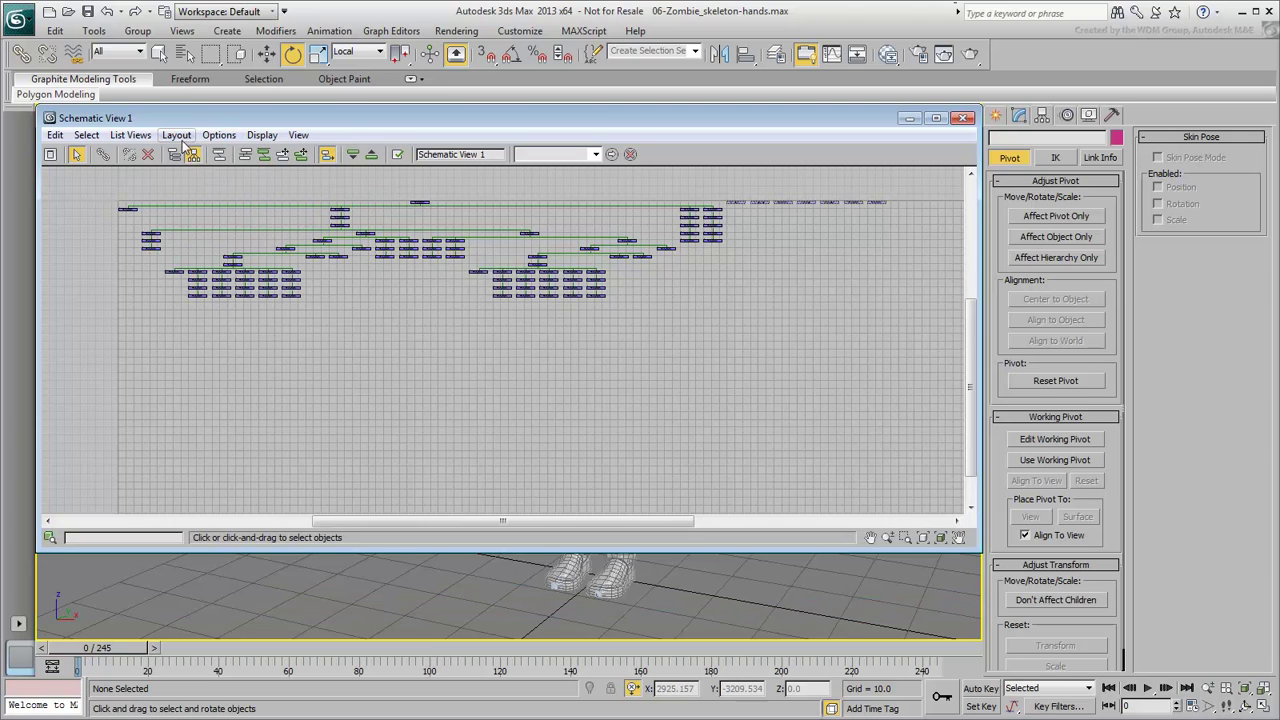
left_click(176, 136)
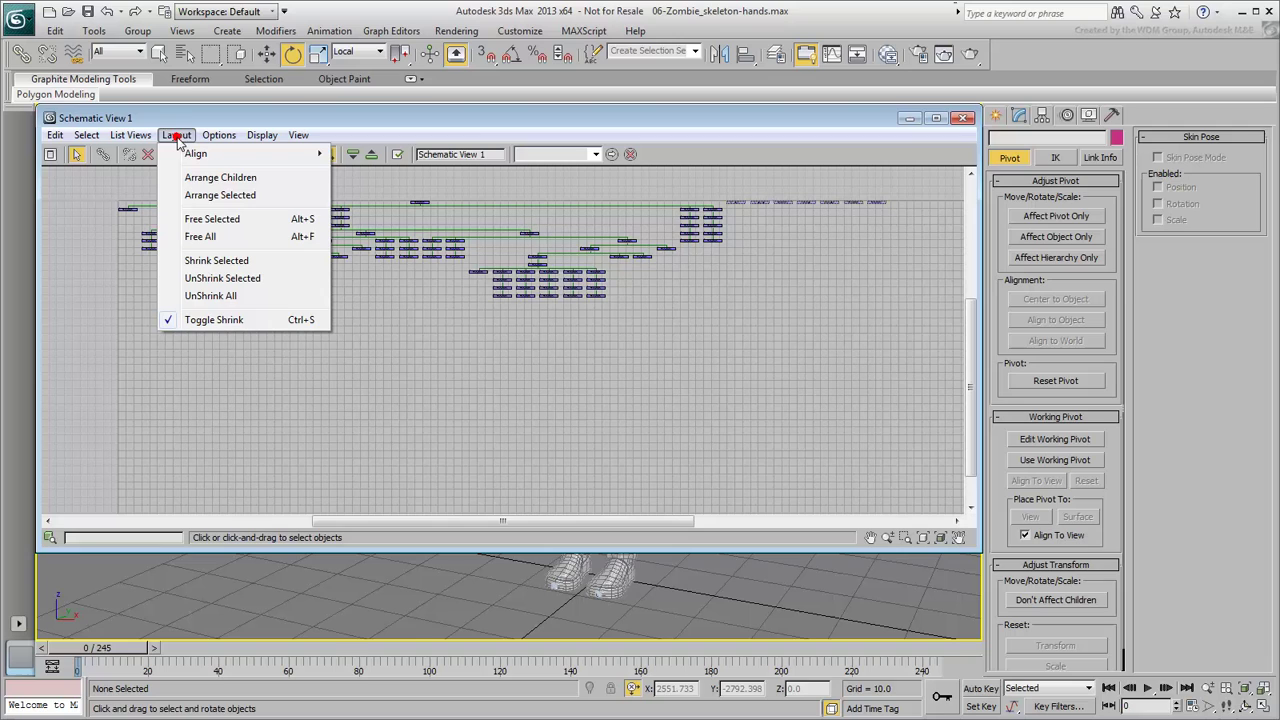
left_click(216, 237)
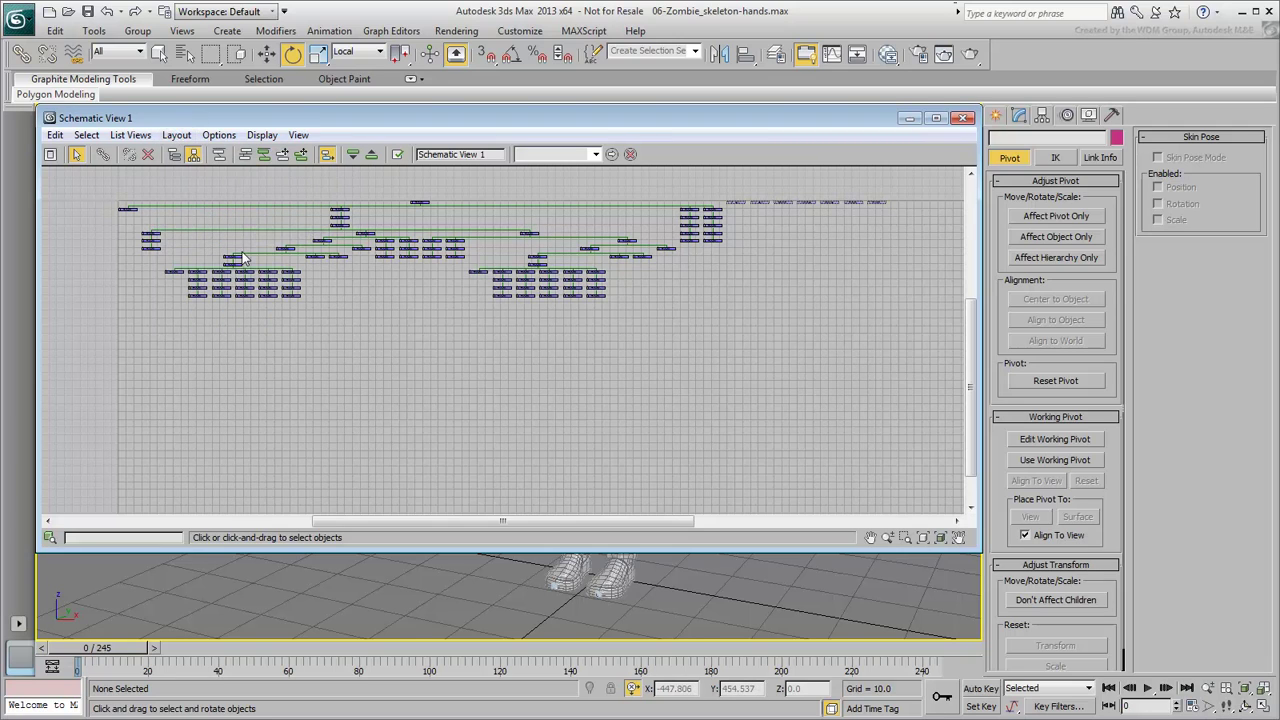
left_click_drag(234, 268, 223, 332)
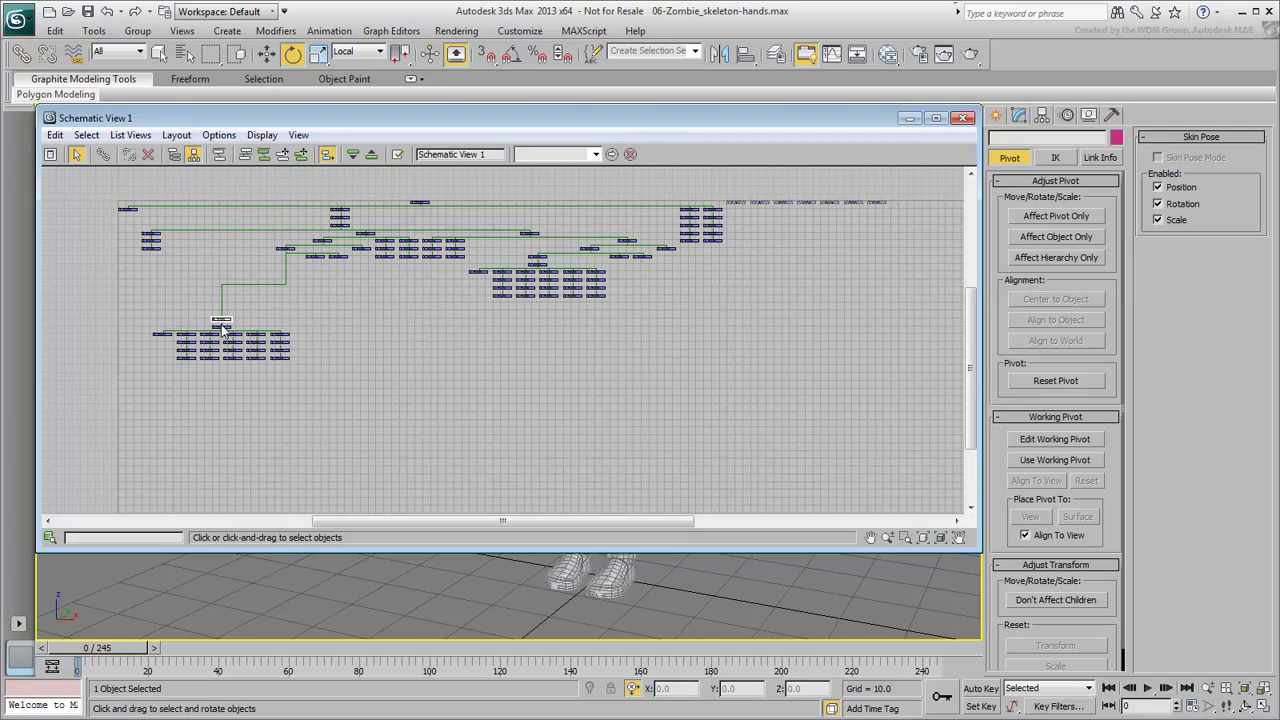
left_click_drag(541, 258, 554, 332)
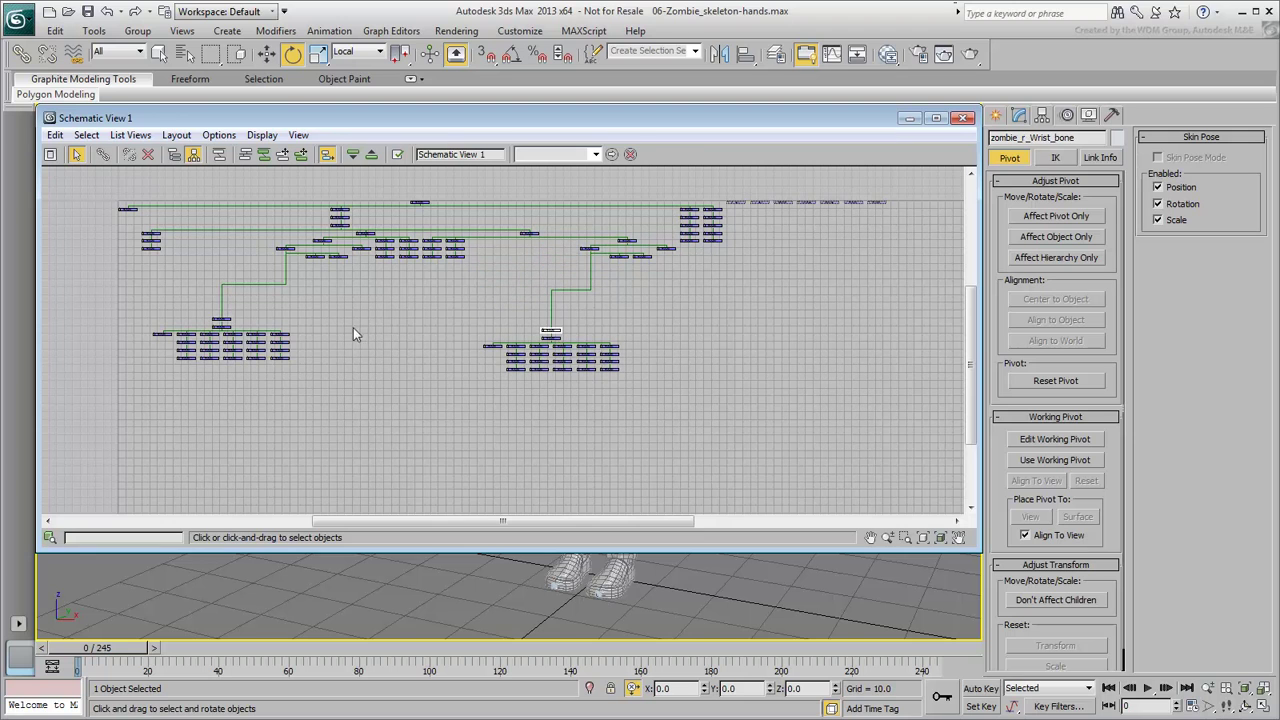
left_click(416, 345)
Step: Examine the character mesh nodes and the pelvis bone at the root of the skeleton hierarchy
middle_click_drag(815, 202, 621, 321)
scroll(611, 332, "up", 2)
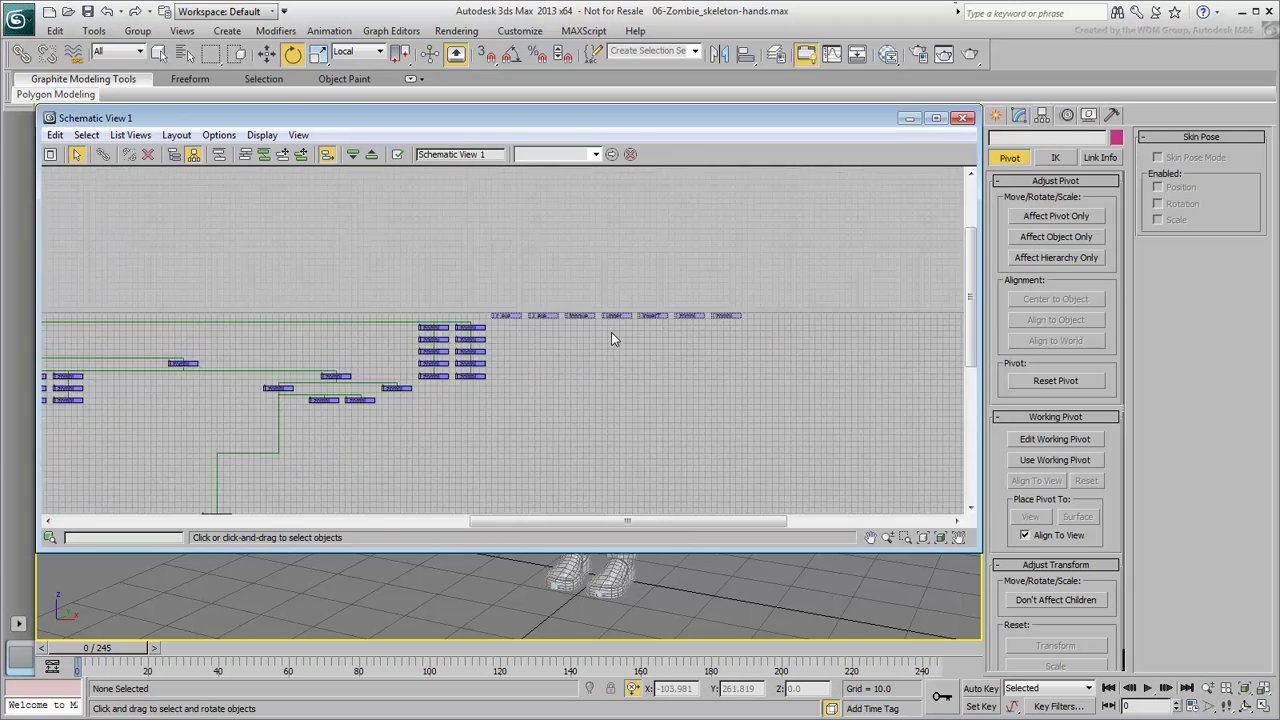
scroll(613, 335, "up", 5)
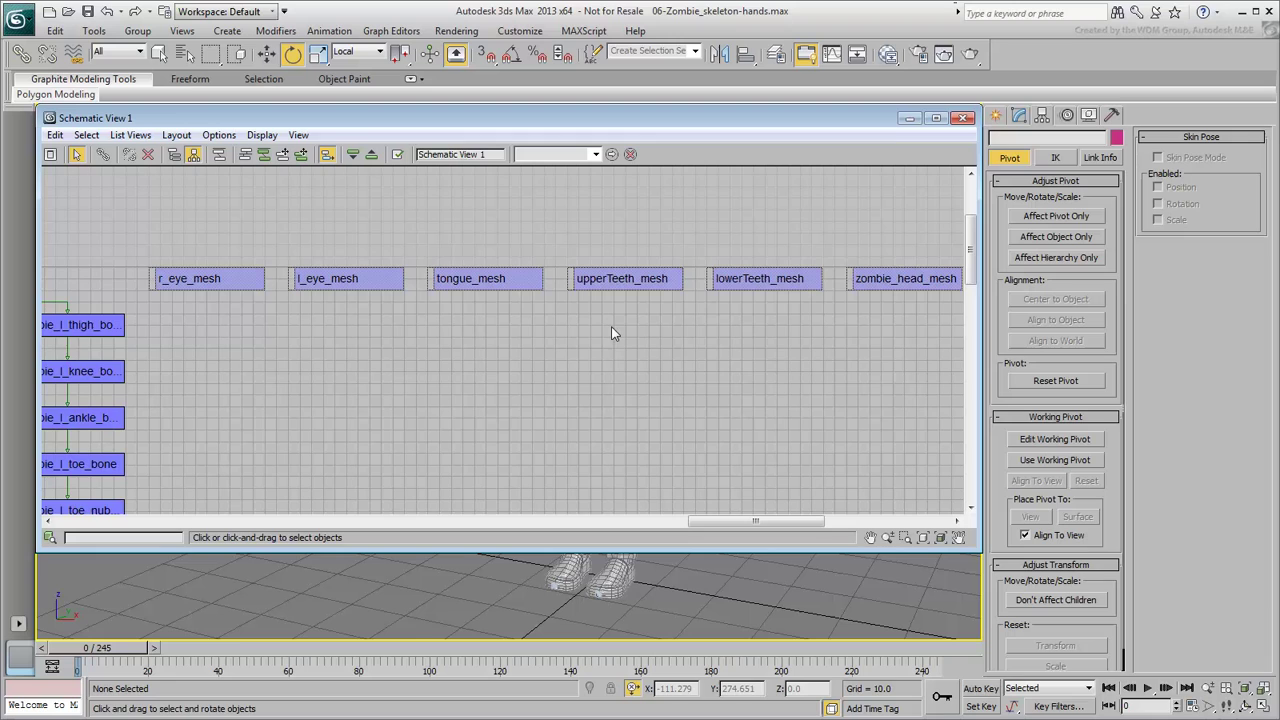
scroll(609, 328, "down", 5)
scroll(497, 345, "down", 2)
middle_click_drag(511, 341, 770, 306)
scroll(769, 306, "down", 1)
middle_click_drag(285, 337, 443, 300)
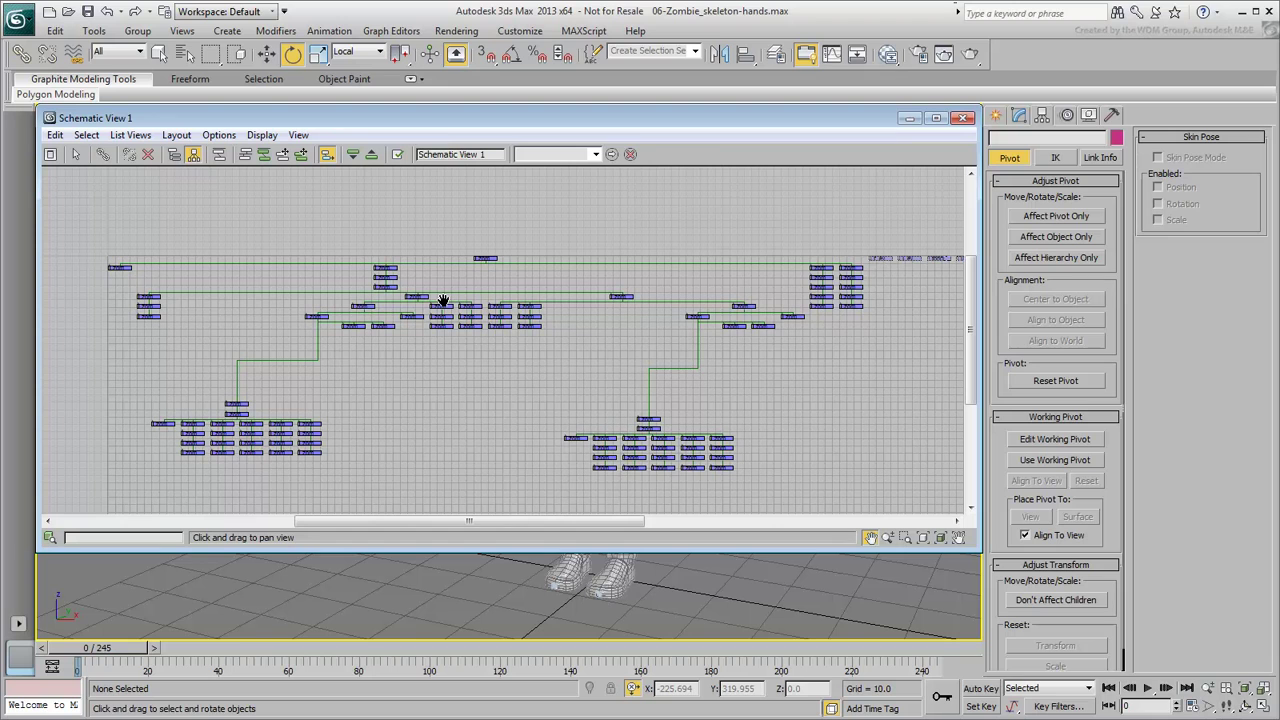
middle_click_drag(443, 300, 402, 309)
scroll(448, 263, "up", 4)
scroll(450, 266, "up", 2)
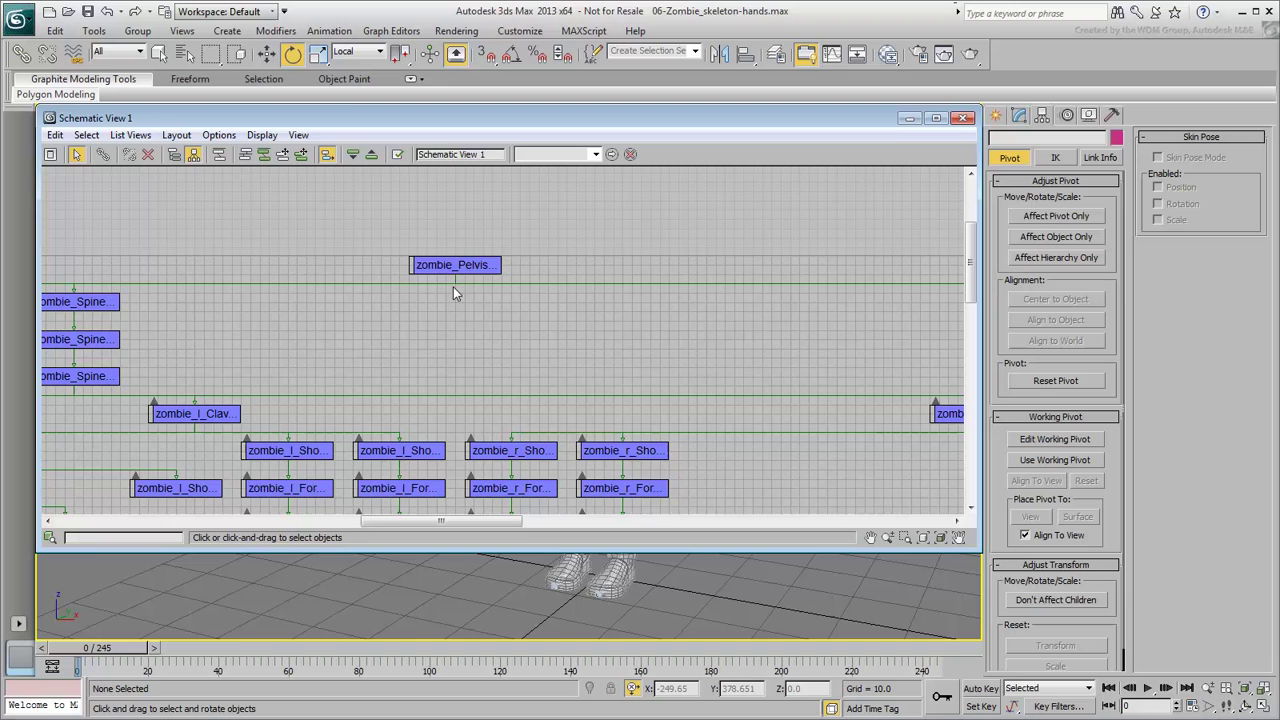
left_click(455, 265)
left_click(410, 327)
Step: Arrange the spine, second pelvis node, and both thigh chains closely beneath the root pelvis node
scroll(402, 325, "down", 6)
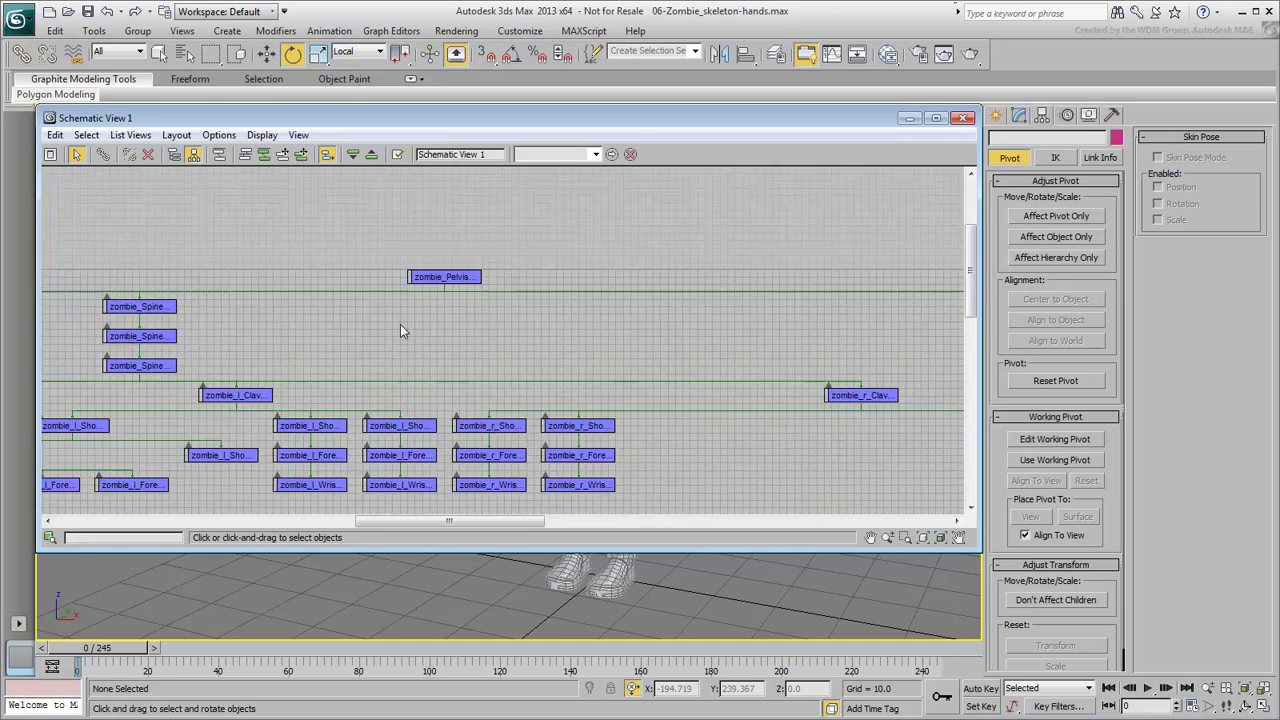
left_click_drag(330, 318, 409, 339)
left_click_drag(118, 320, 373, 322)
left_click_drag(677, 321, 492, 322)
scroll(434, 336, "up", 4)
scroll(432, 338, "up", 2)
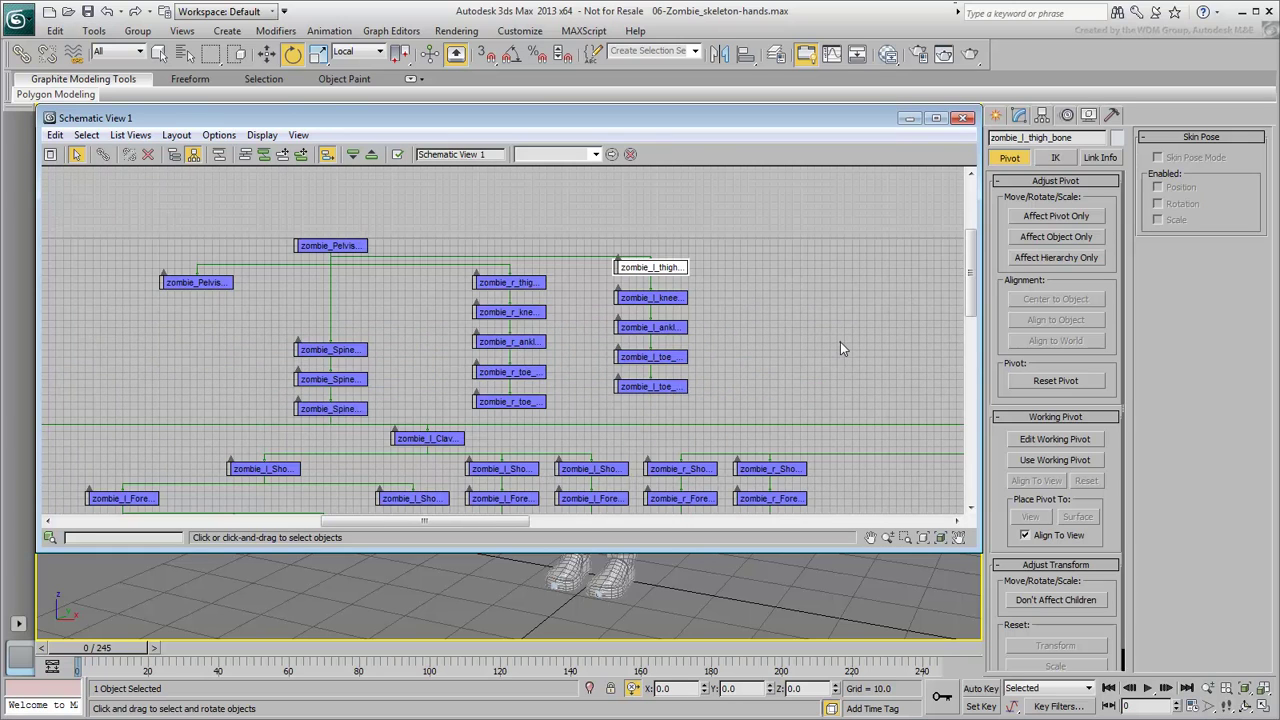
left_click(833, 342)
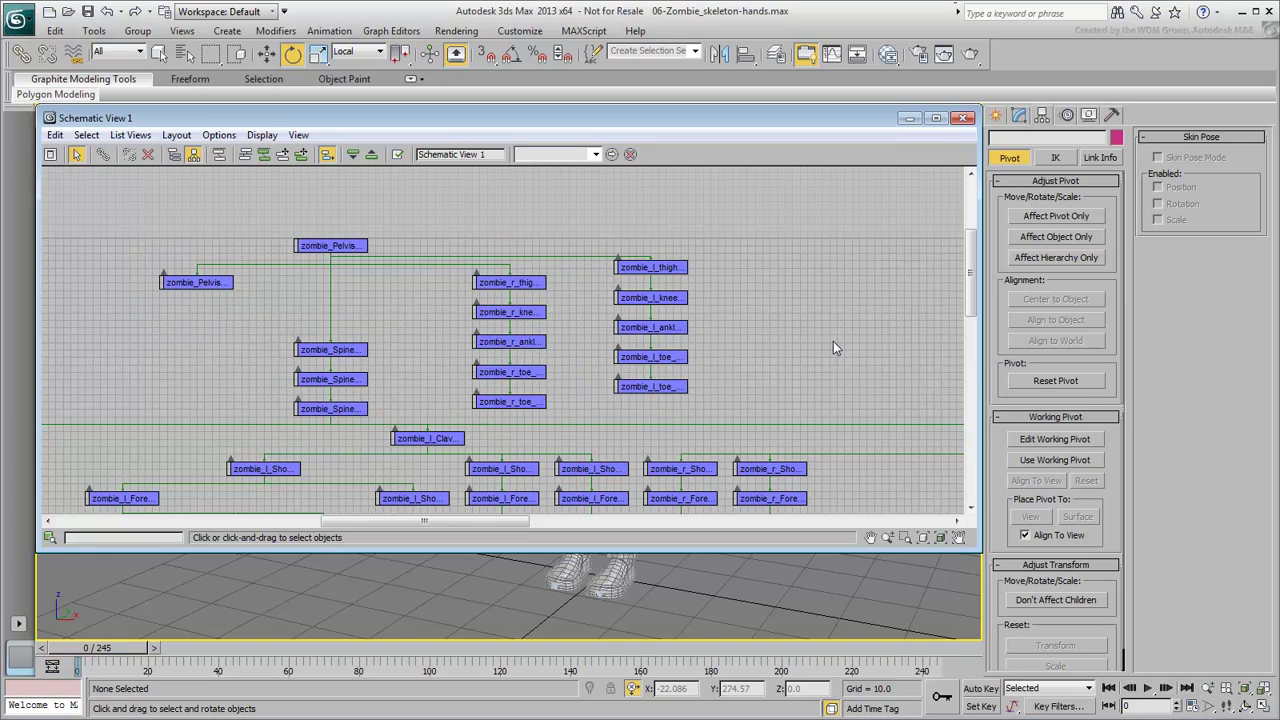
Step: Arrange the left clavicle branch, neck and head chain, and right clavicle node around the last spine bone
scroll(723, 346, "up", 5)
middle_click_drag(723, 343, 755, 331)
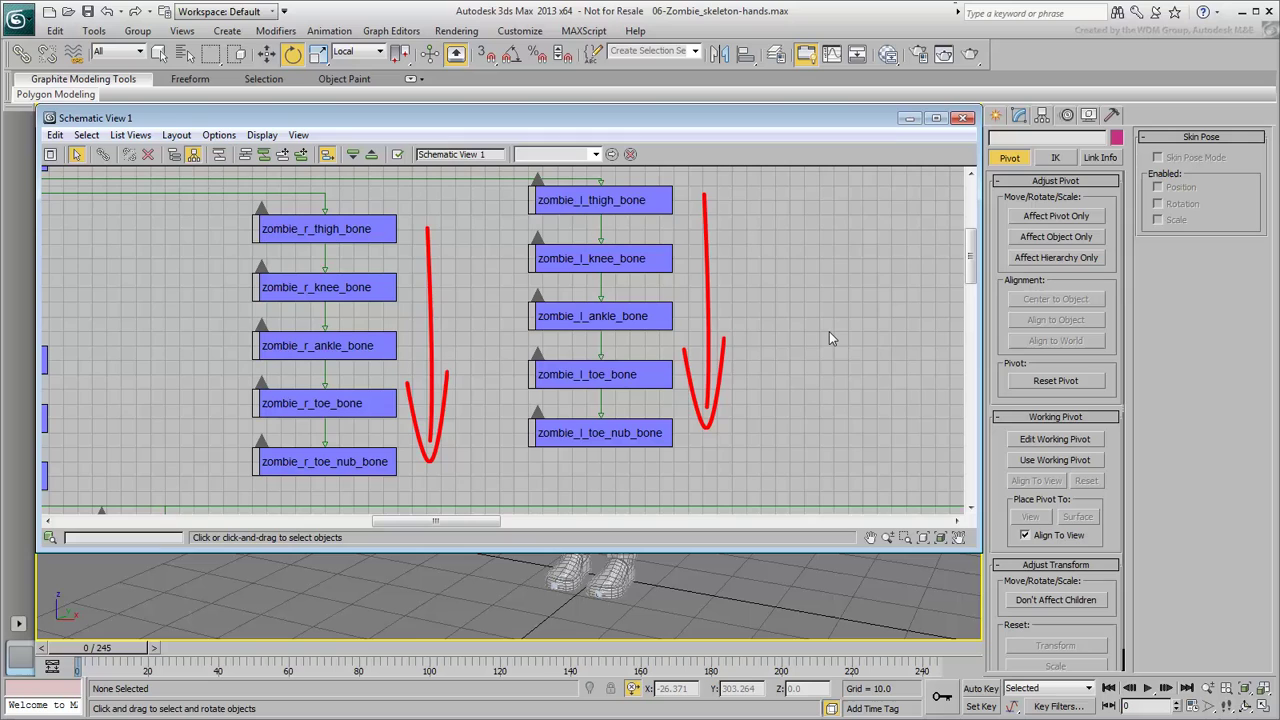
scroll(830, 331, "down", 4)
middle_click_drag(474, 400, 498, 318)
scroll(498, 318, "down", 1)
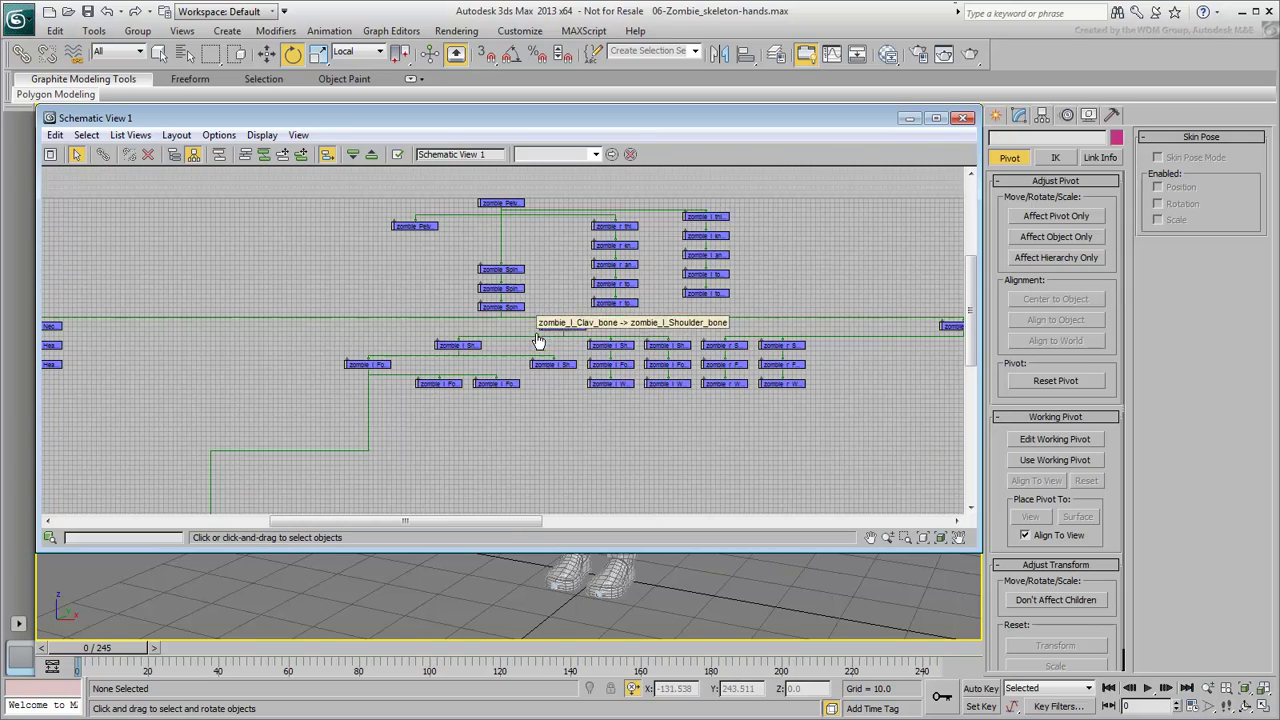
left_click_drag(568, 325, 501, 388)
middle_click_drag(46, 330, 172, 338)
left_click_drag(172, 337, 561, 337)
scroll(606, 351, "up", 1)
middle_click_drag(725, 364, 392, 350)
left_click_drag(877, 321, 774, 309)
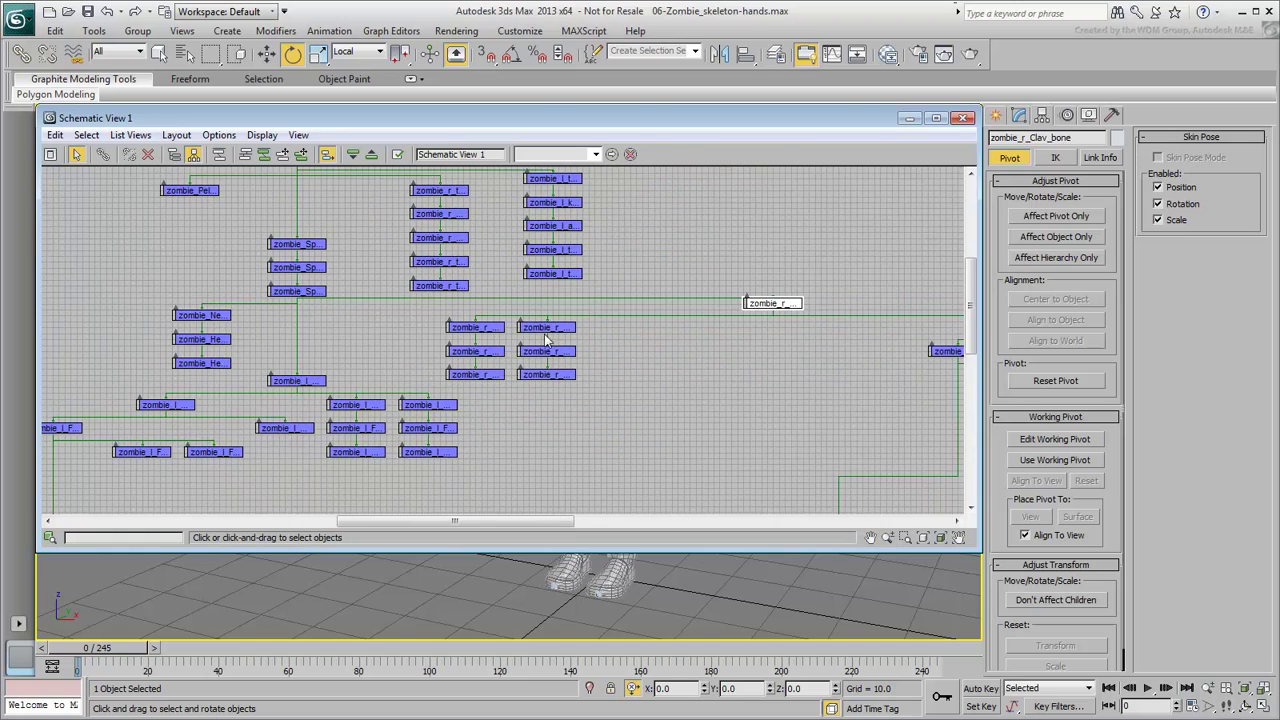
Step: Select the six right-arm IK and FK shoulder, forearm, and wrist nodes and move them beneath the right clavicle node
left_click(546, 331)
left_click(457, 331, "ctrl")
left_click(473, 354, "ctrl")
left_click(545, 354, "ctrl")
left_click(545, 377, "ctrl")
left_click(478, 377, "ctrl")
left_click_drag(490, 331, 803, 366)
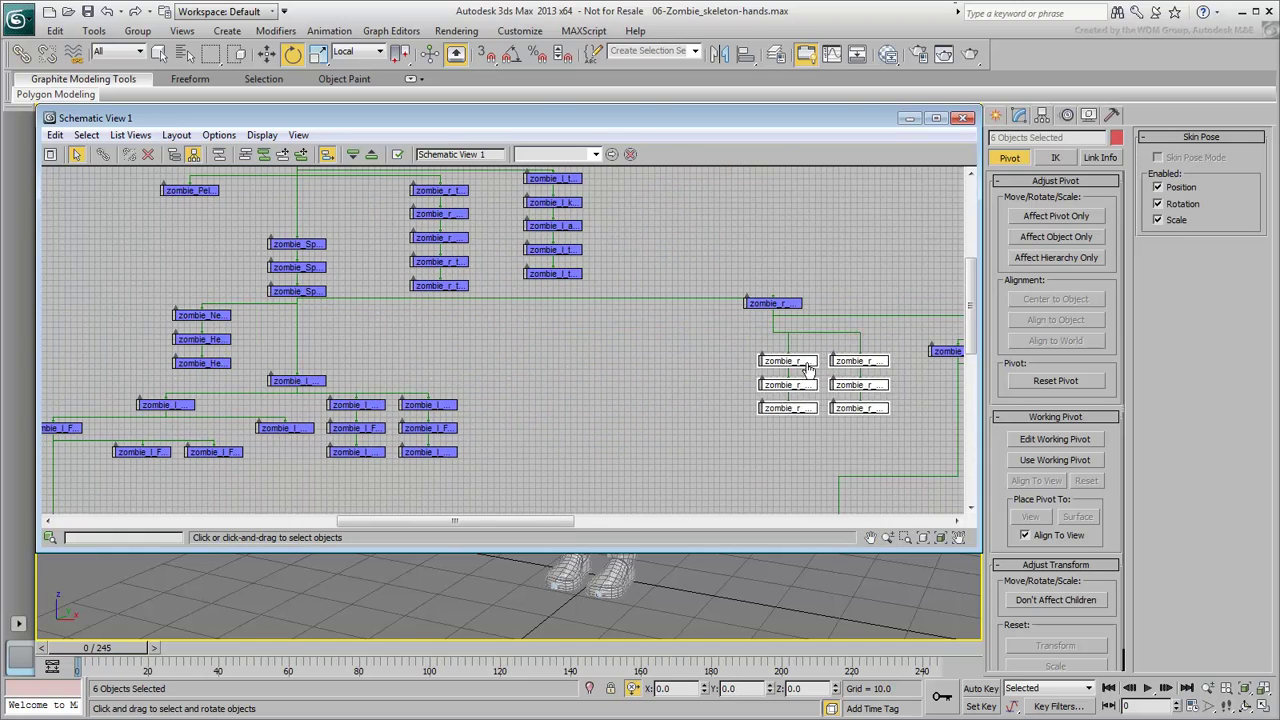
Step: Move the right clavicle branch closer to the spine chain and clear the selection
left_click_drag(781, 309, 531, 324)
left_click(530, 322)
scroll(475, 385, "up", 4)
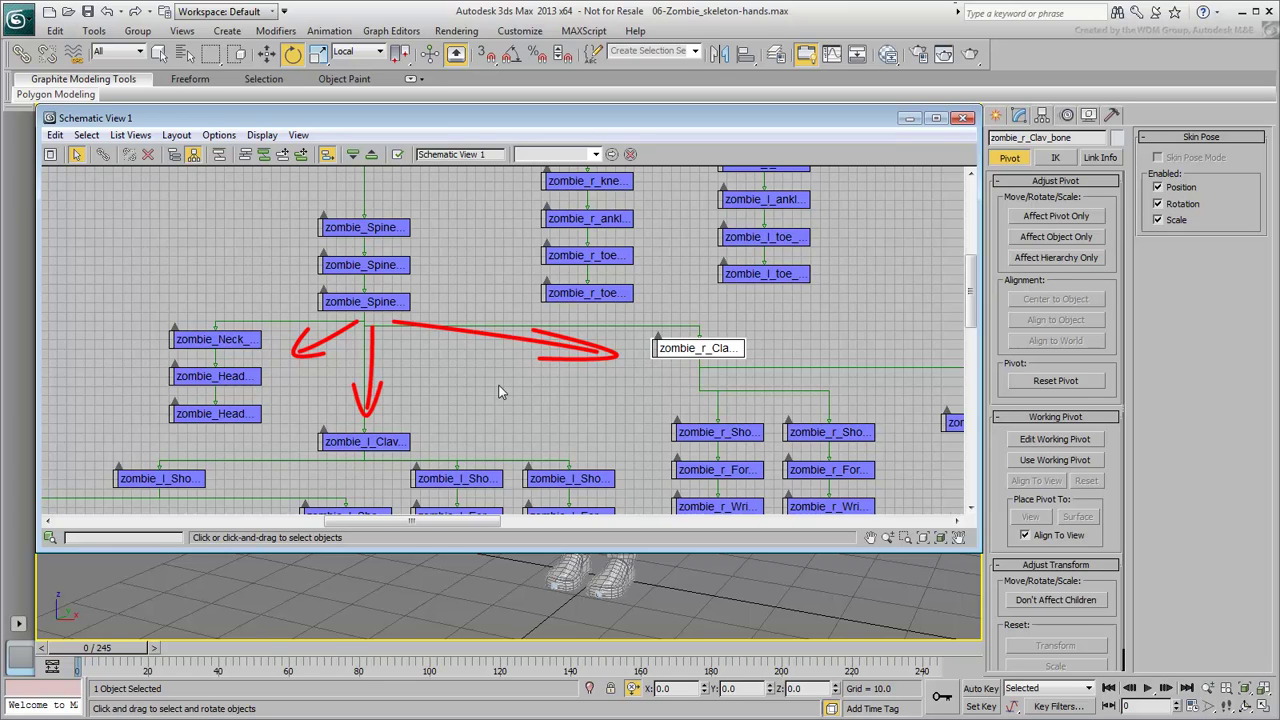
left_click(500, 392)
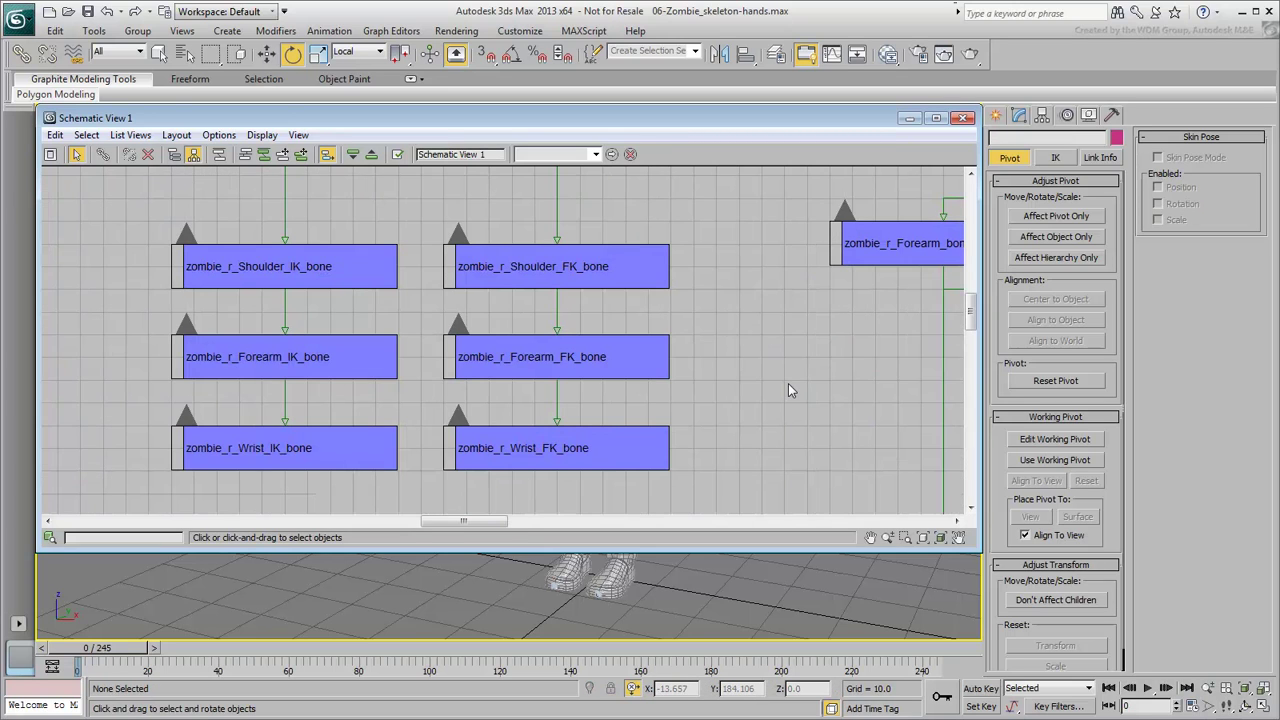
Step: Review the left and right IK and FK arm chains within the whole hierarchy and close the Schematic View
scroll(788, 390, "down", 2)
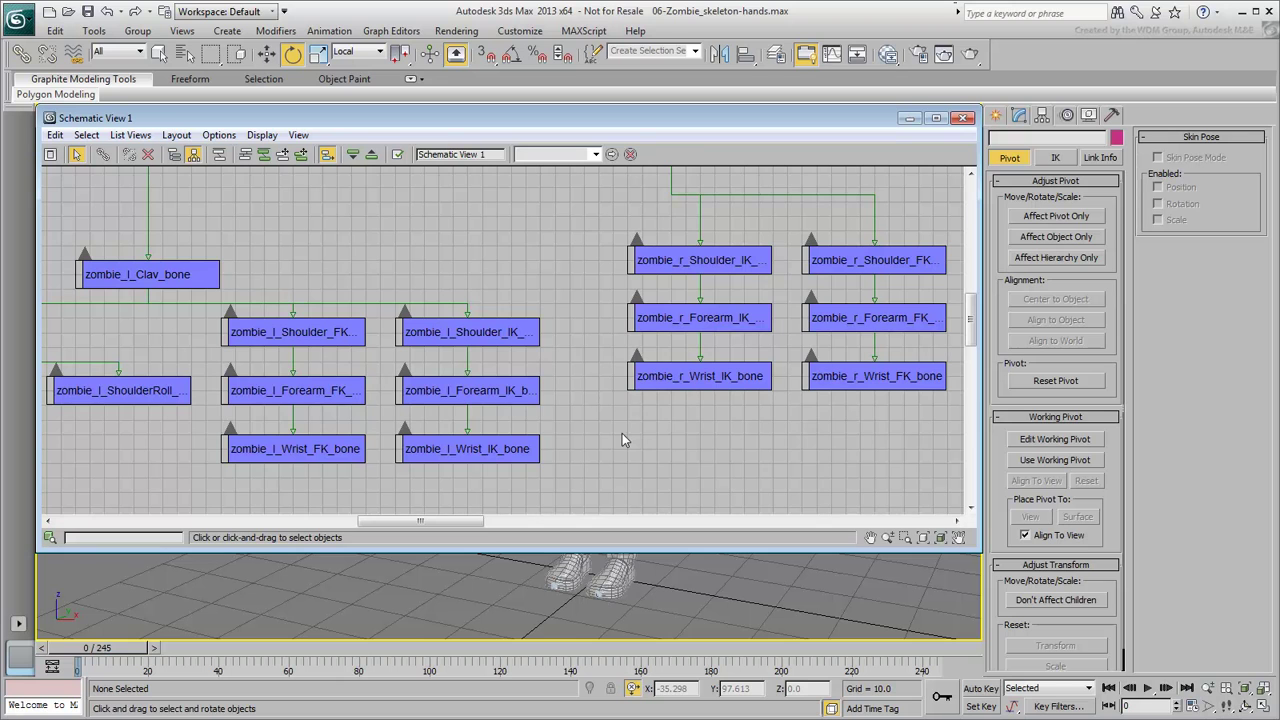
scroll(622, 440, "down", 5)
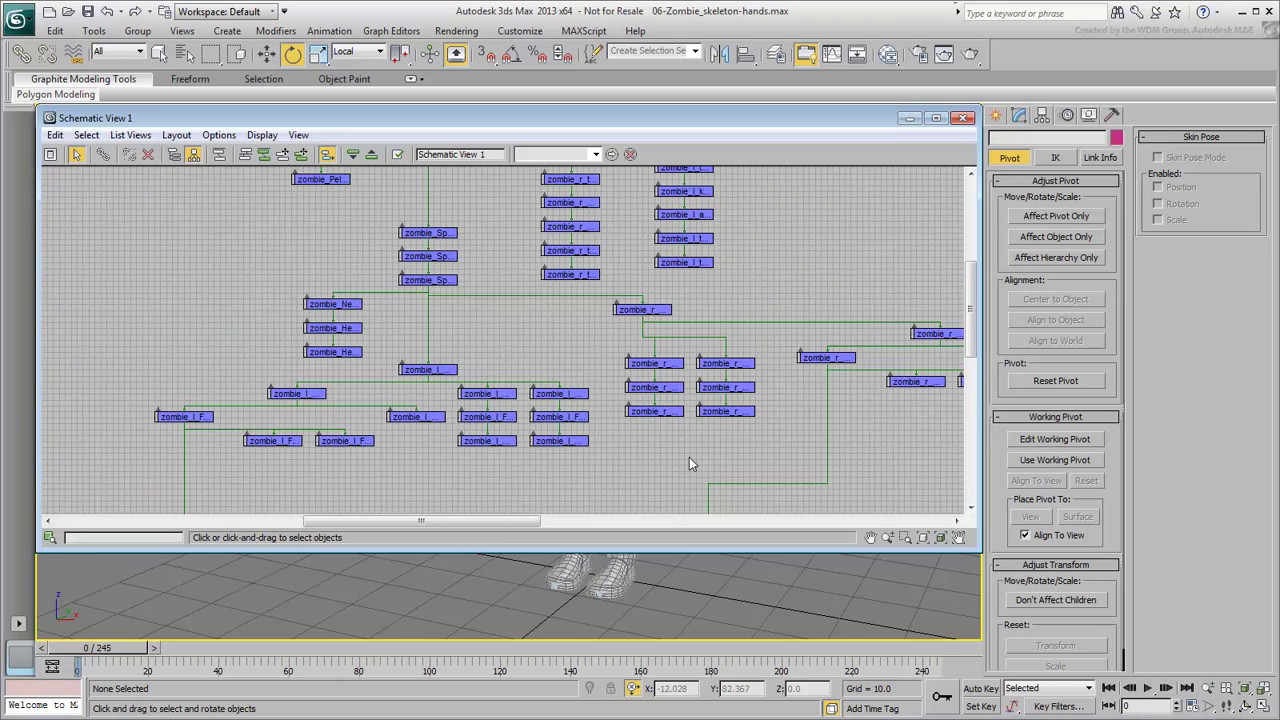
scroll(585, 373, "down", 2)
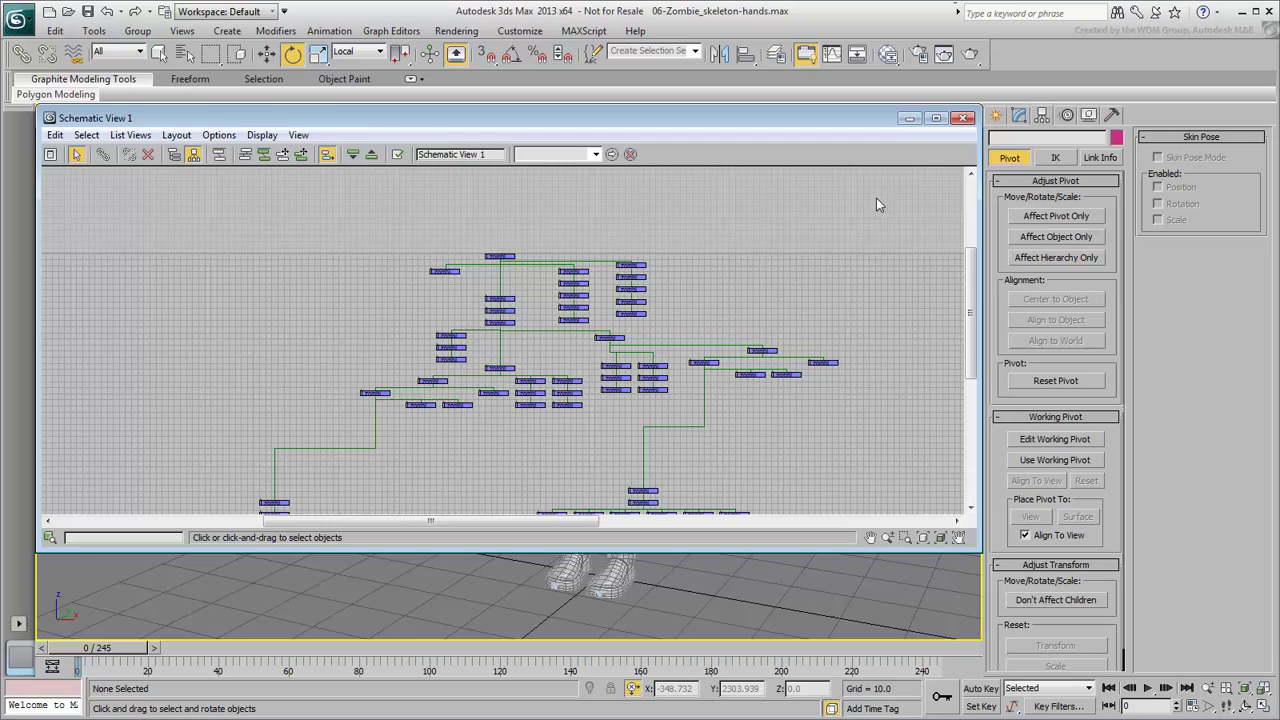
left_click(963, 118)
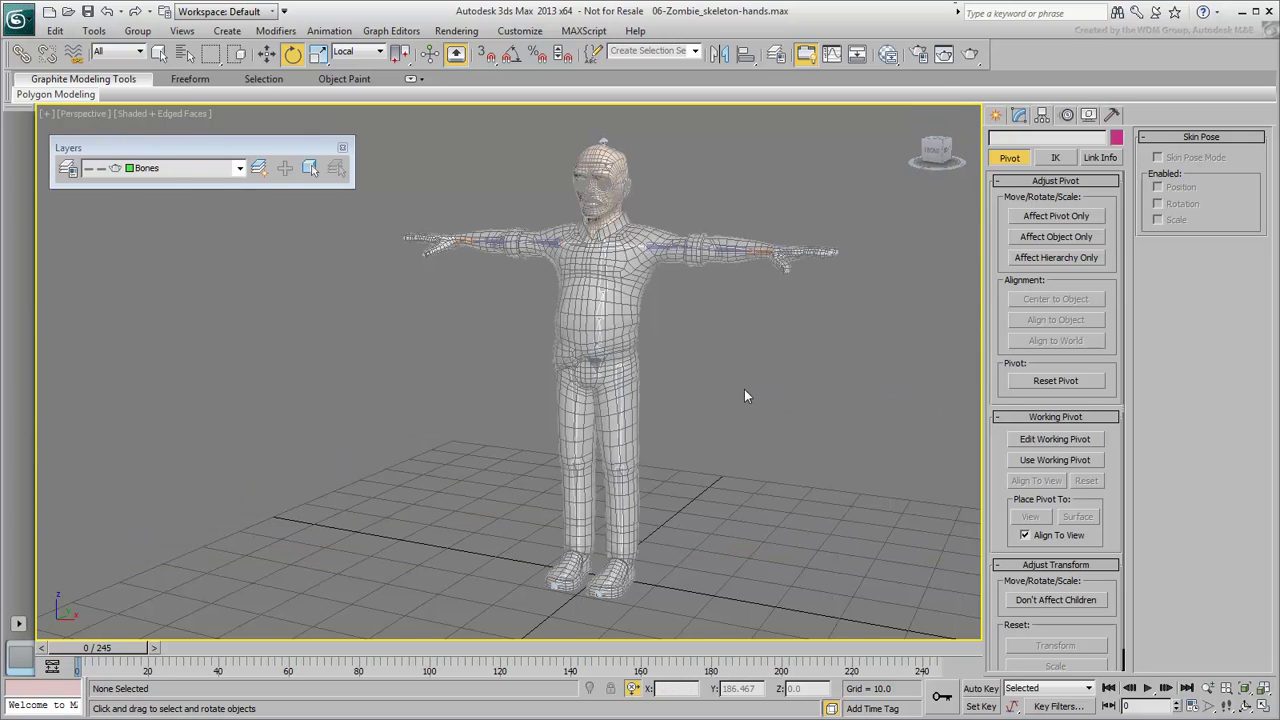